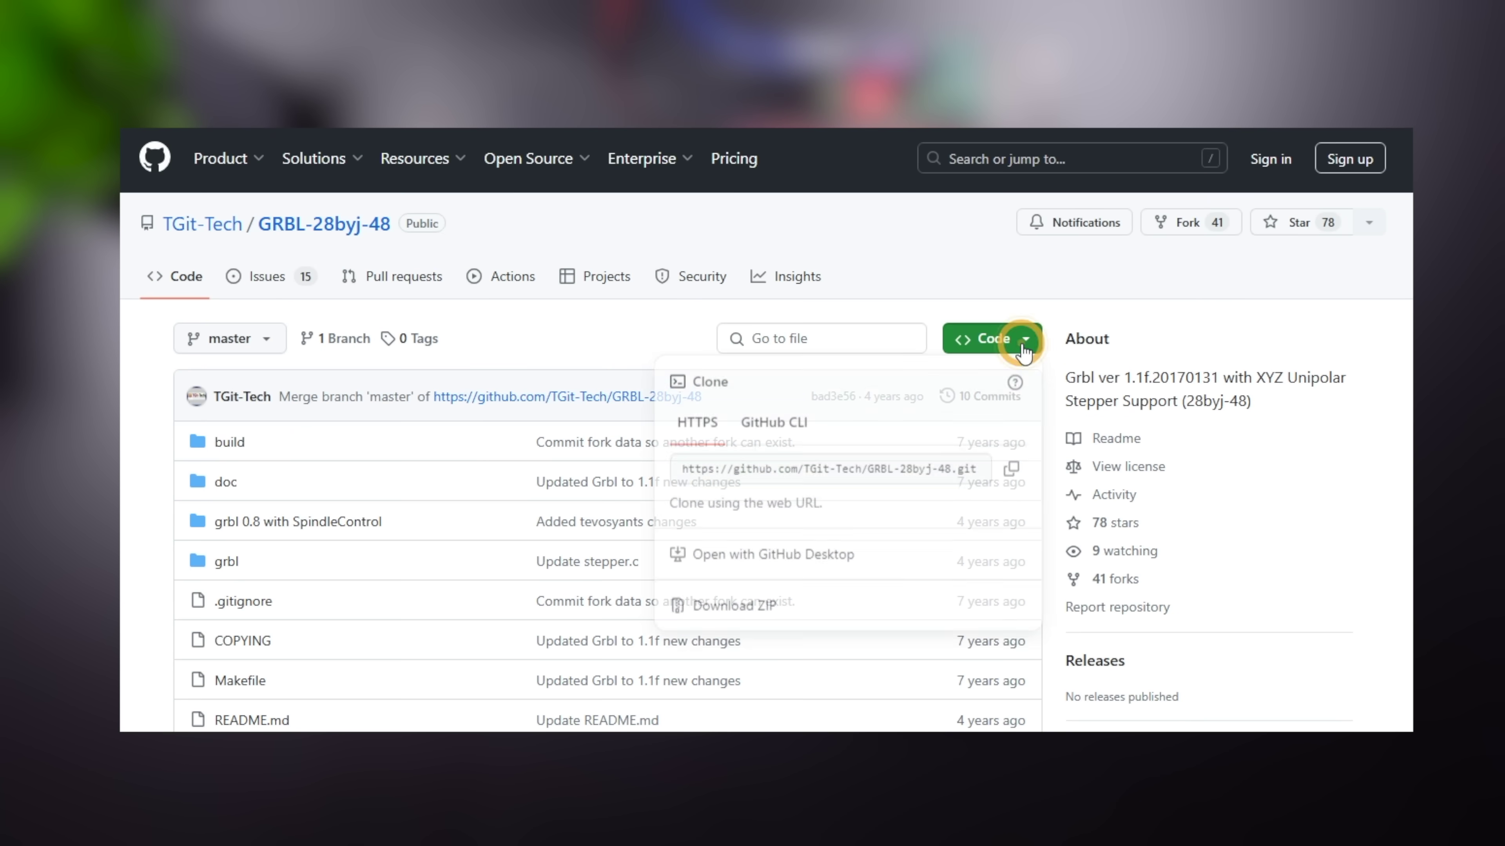
# Download grbl as a ZIP and add grbl.zip as a library in Arduino IDE.
pyautogui.click(796, 610)
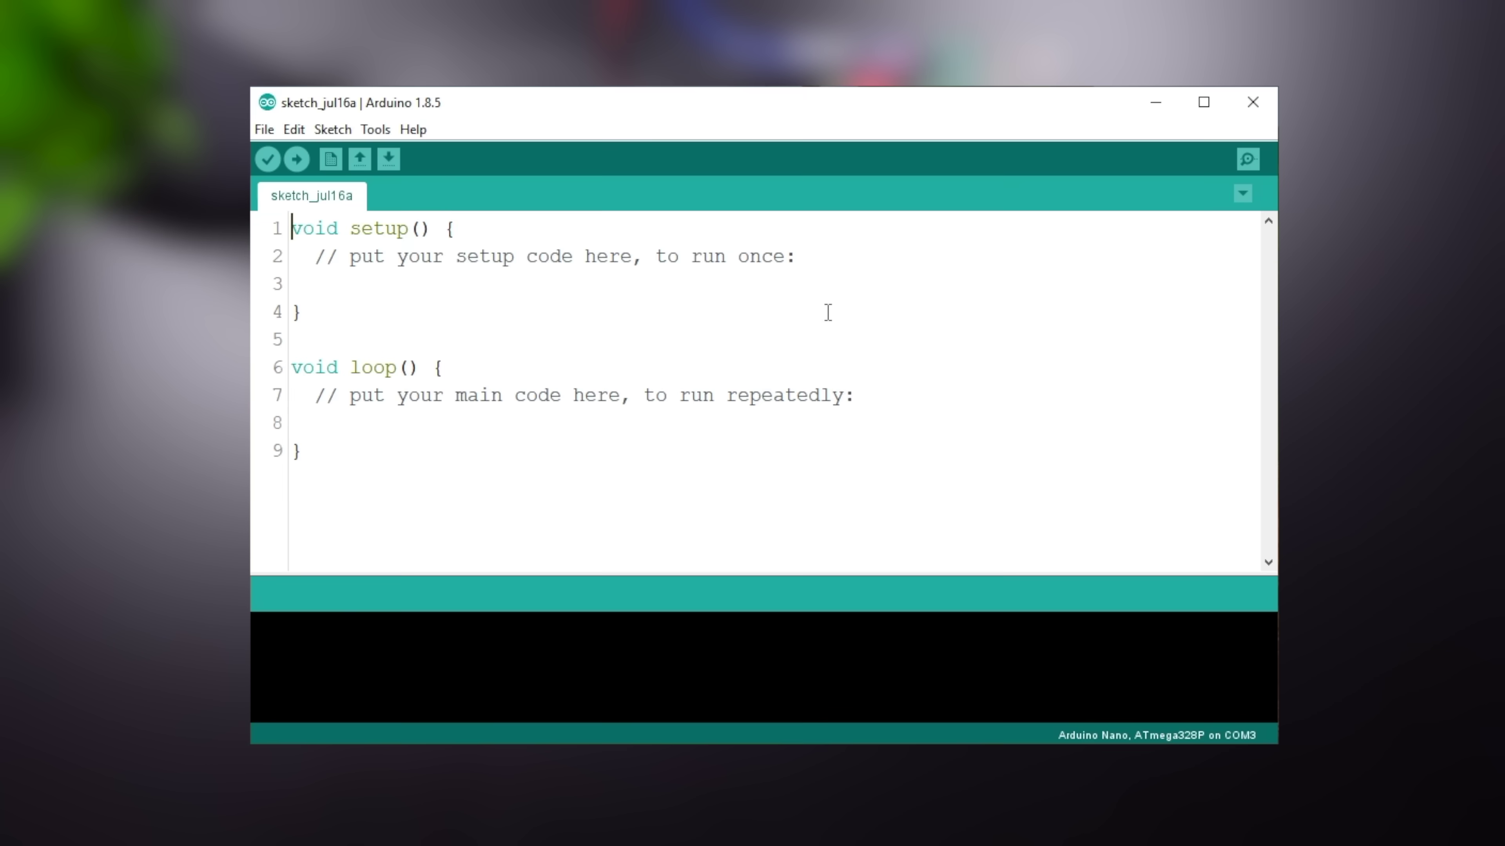
pyautogui.click(333, 129)
pyautogui.click(381, 285)
pyautogui.click(672, 316)
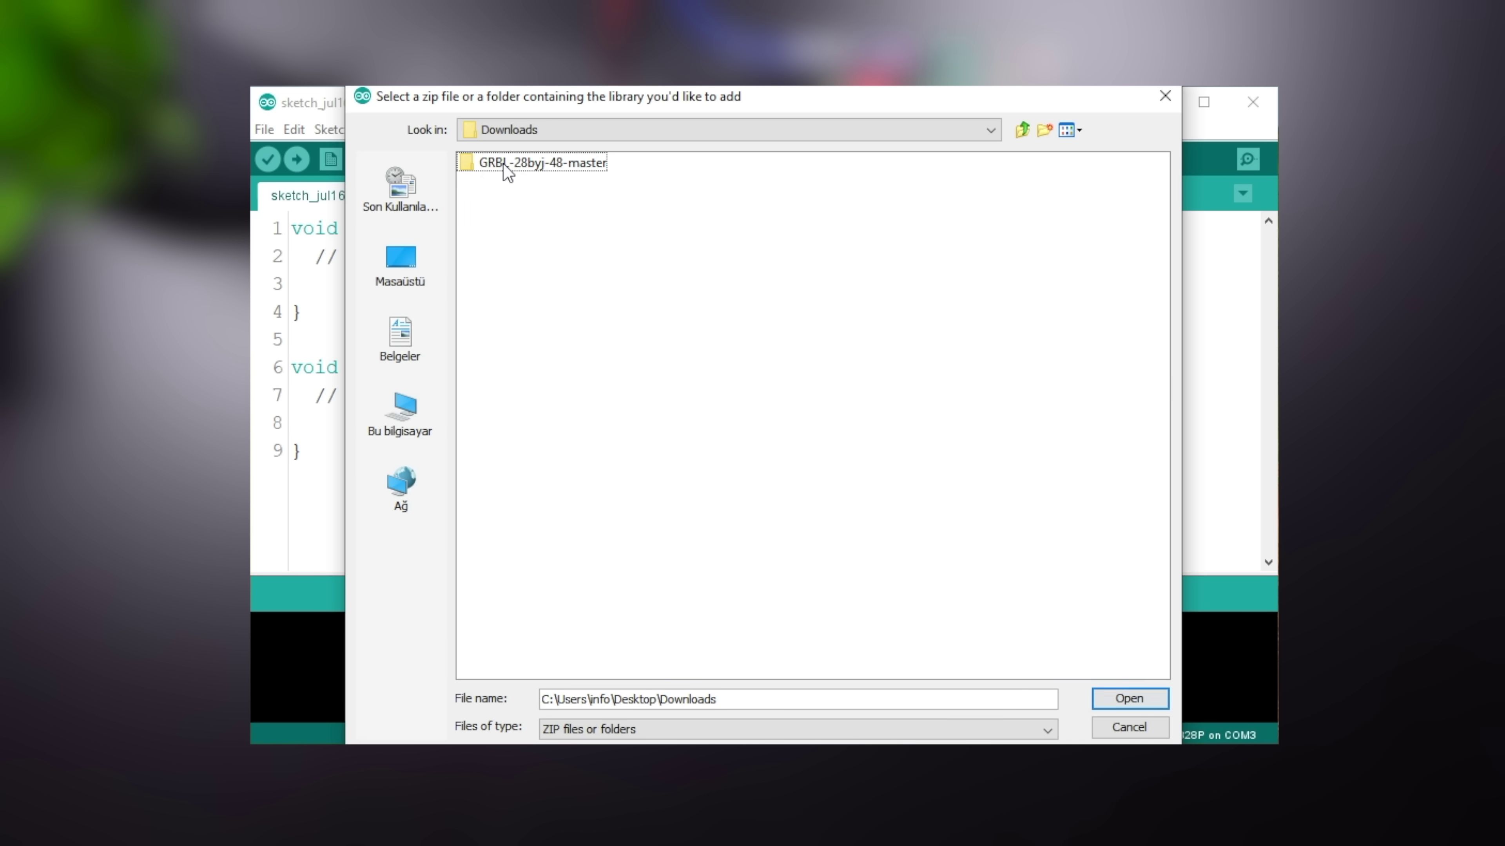
pyautogui.click(1171, 700)
# Open the grblUpload example sketch from the grbl examples.
pyautogui.click(265, 130)
pyautogui.moveTo(314, 249)
pyautogui.scroll(-5, 585, 286)
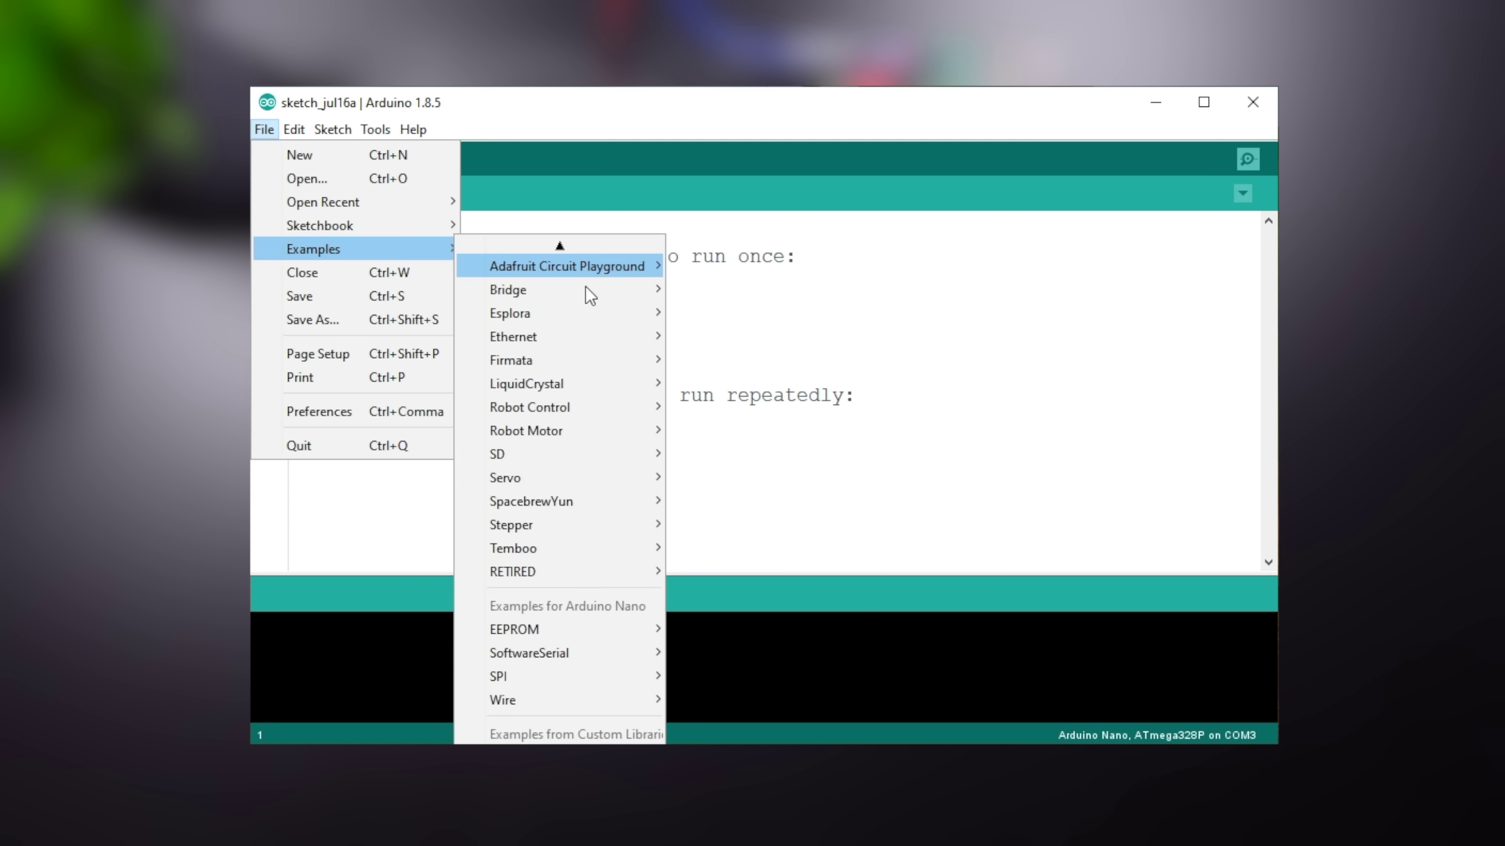
pyautogui.scroll(-3, 585, 287)
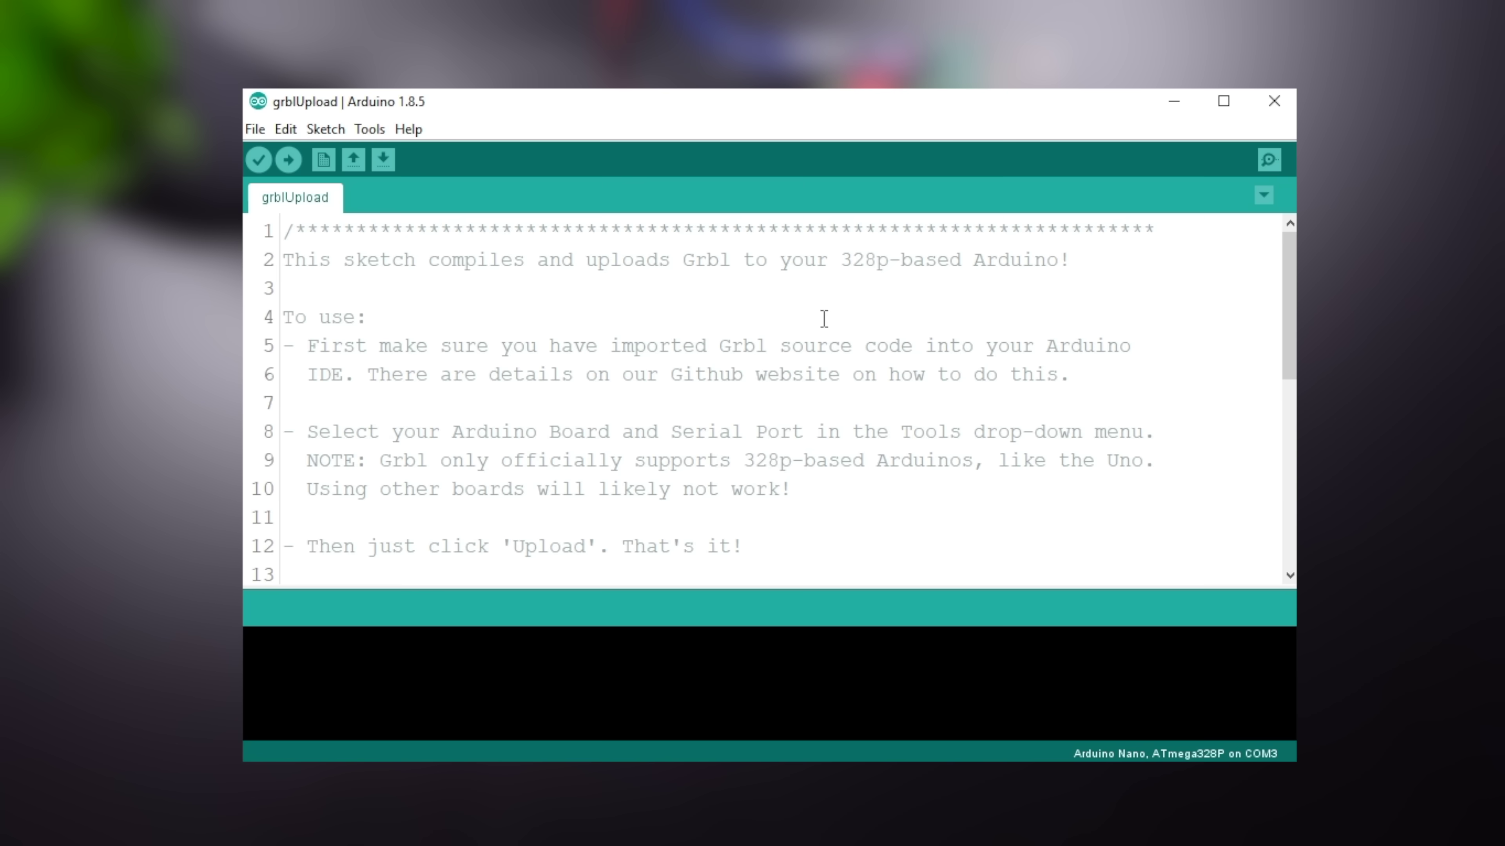
# Target an Arduino Nano with the ATmega328P processor on port COM3.
pyautogui.click(369, 130)
pyautogui.click(501, 324)
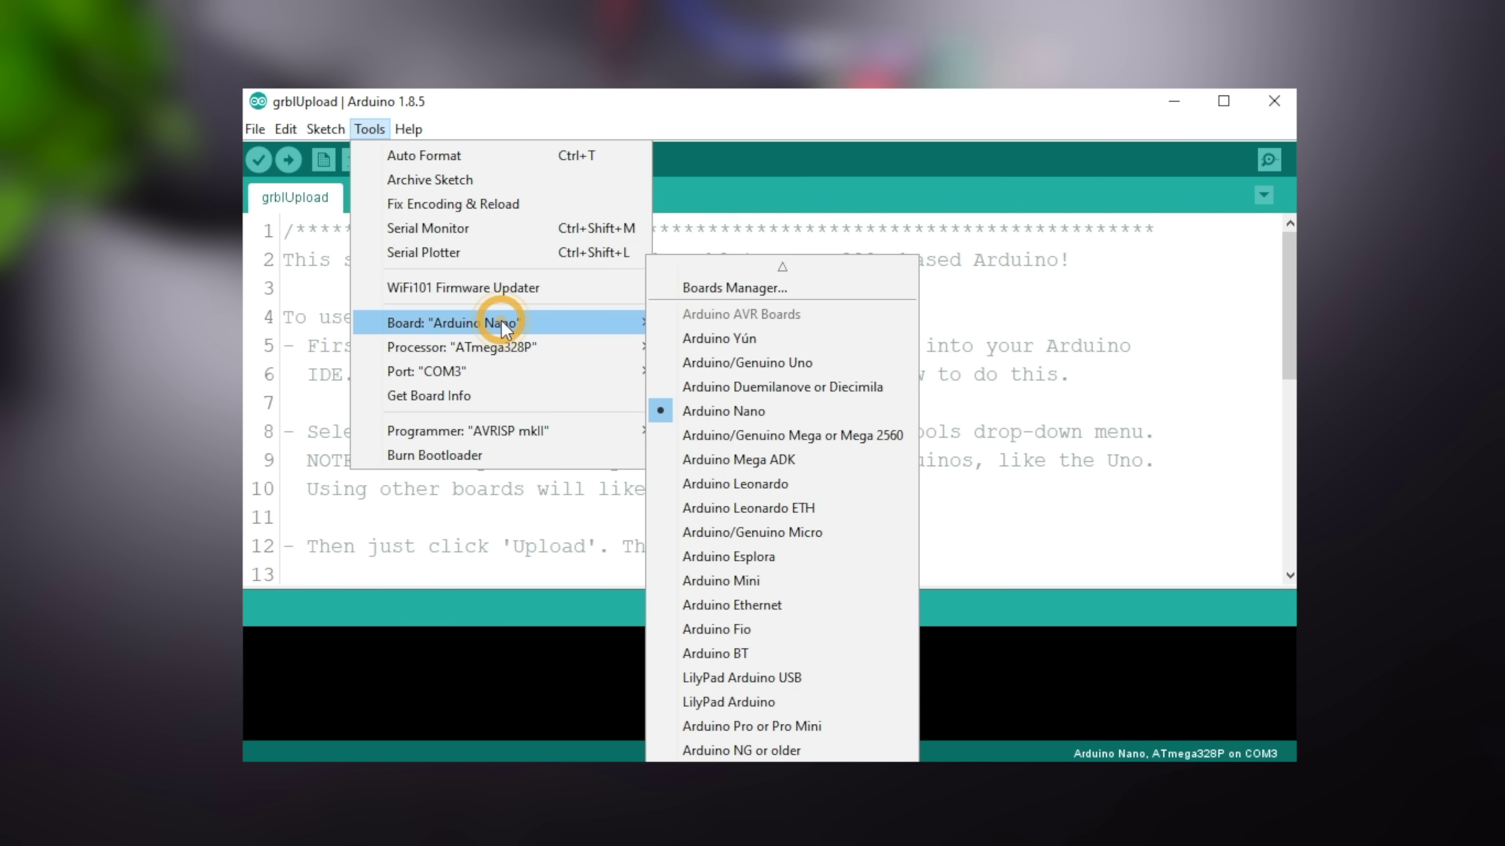
pyautogui.click(622, 348)
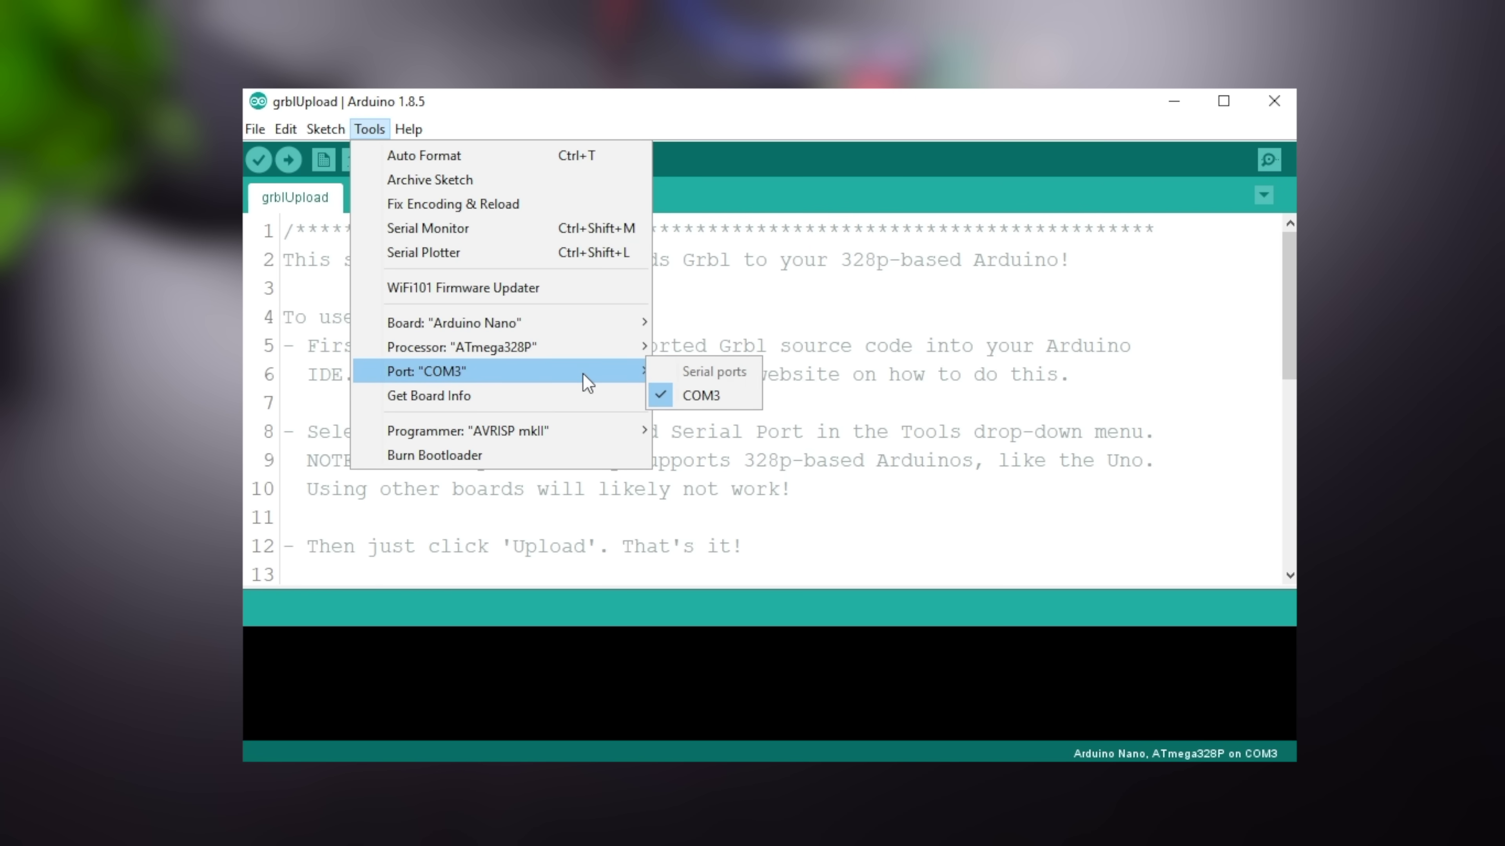
pyautogui.click(755, 398)
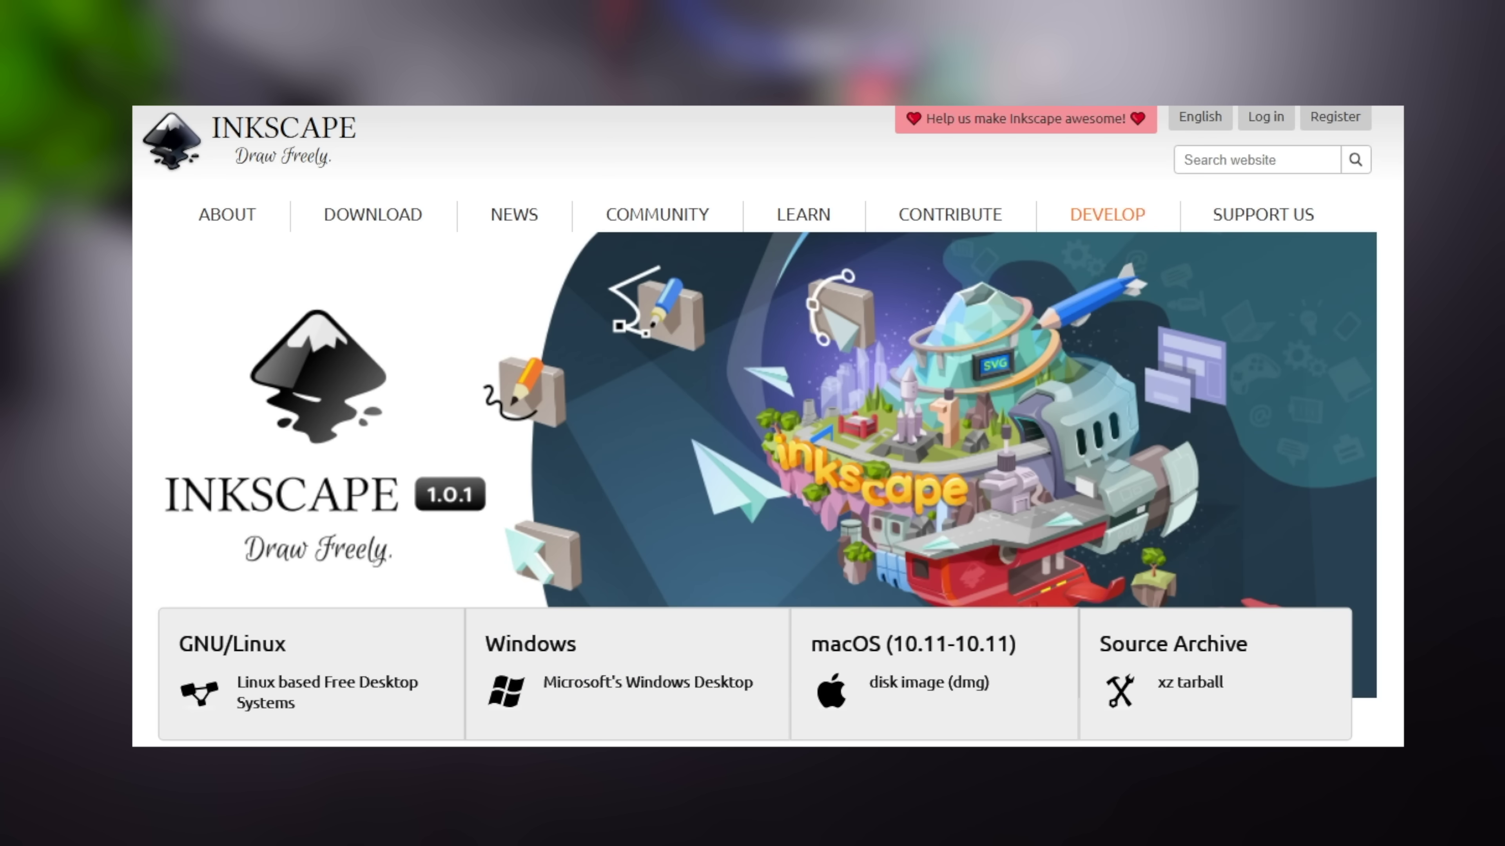
pyautogui.scroll(-8, 767, 424)
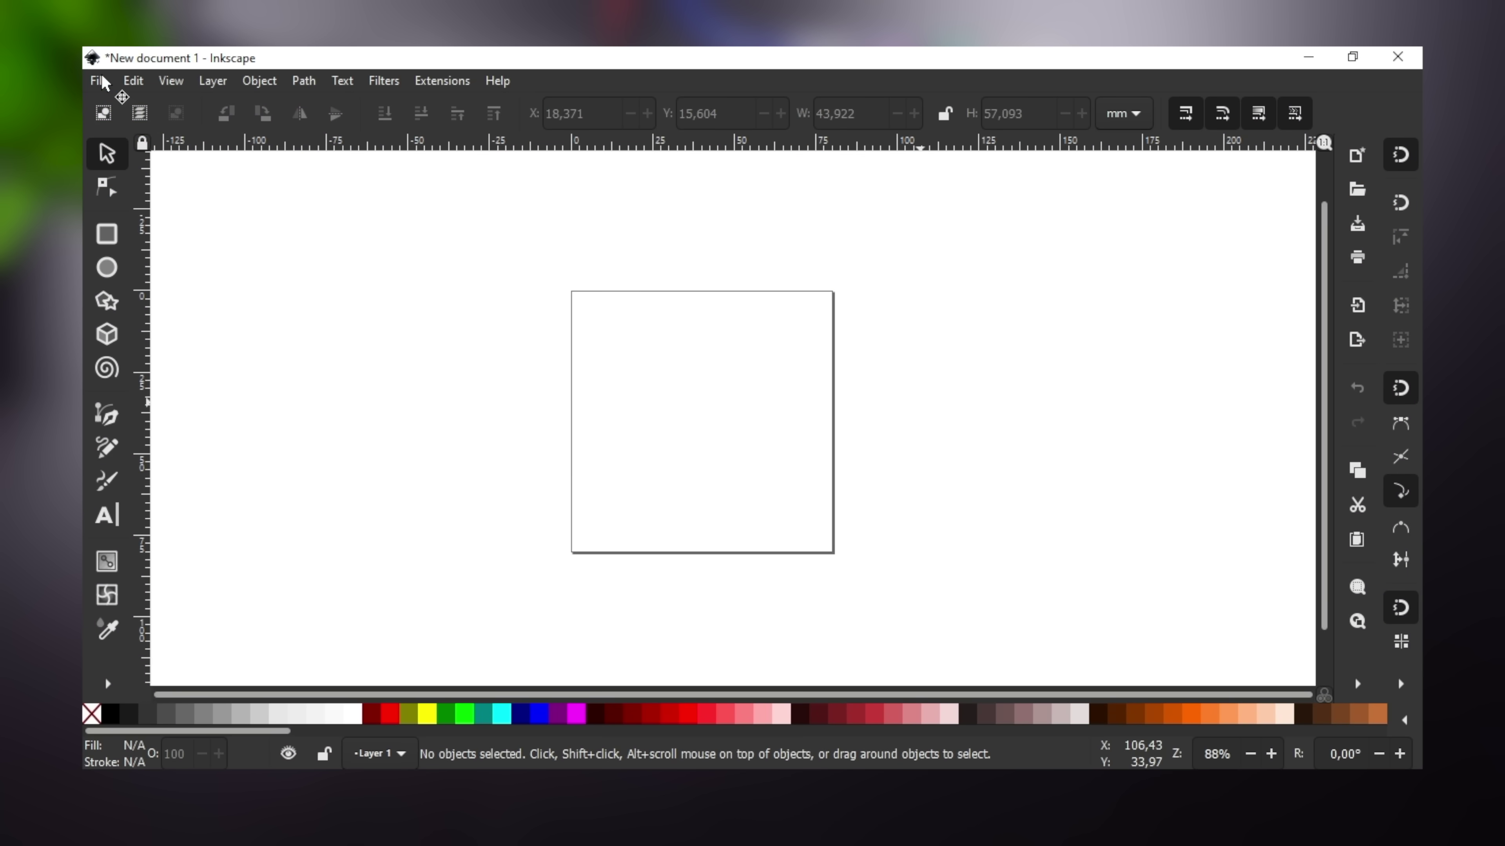
# In Document Properties, switch units to cm and set width 8 and height 8.7.
pyautogui.click(100, 81)
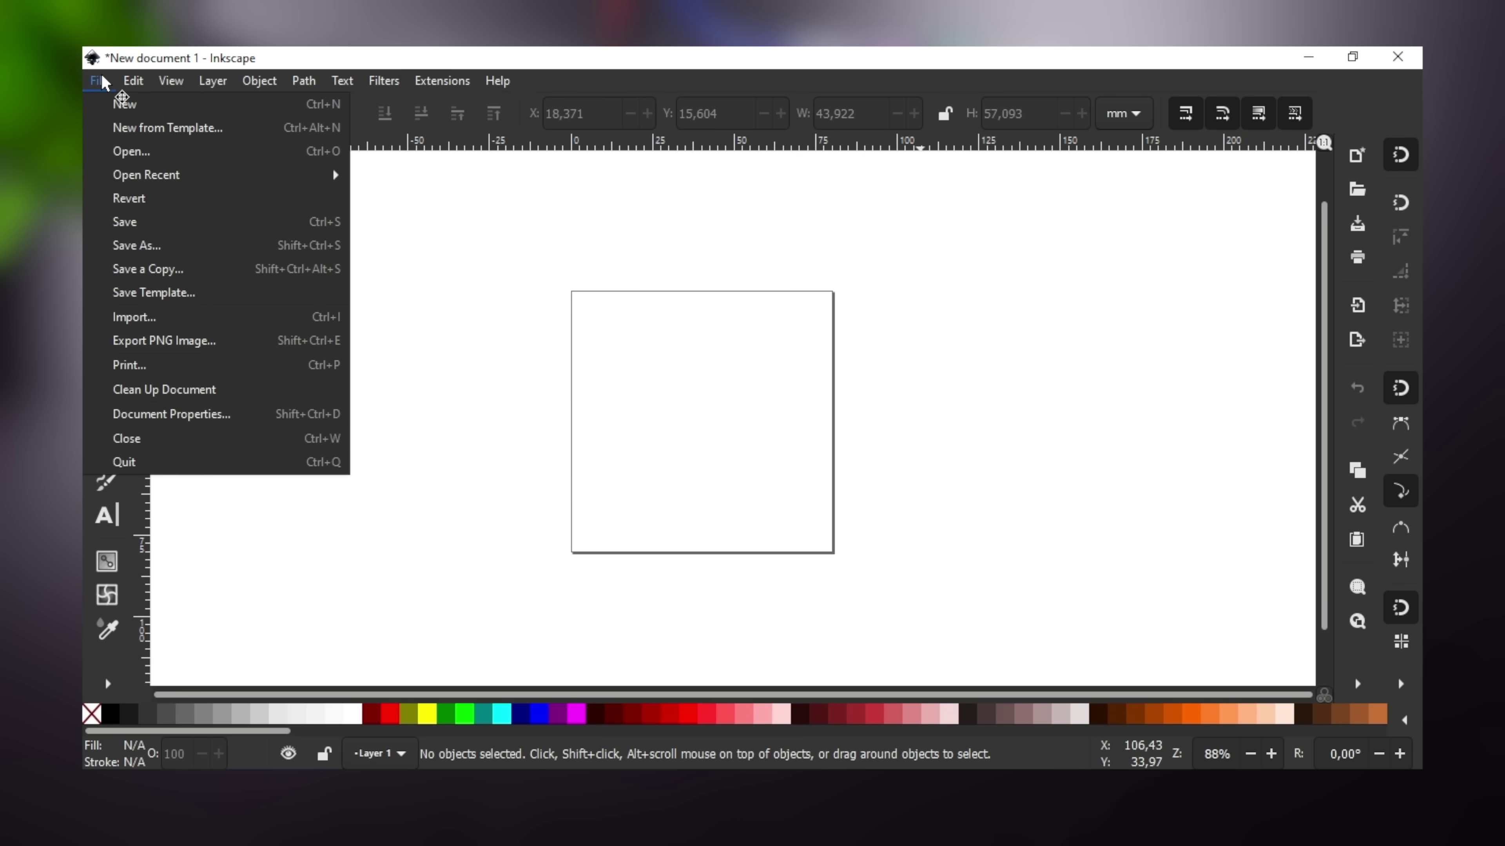
pyautogui.click(332, 415)
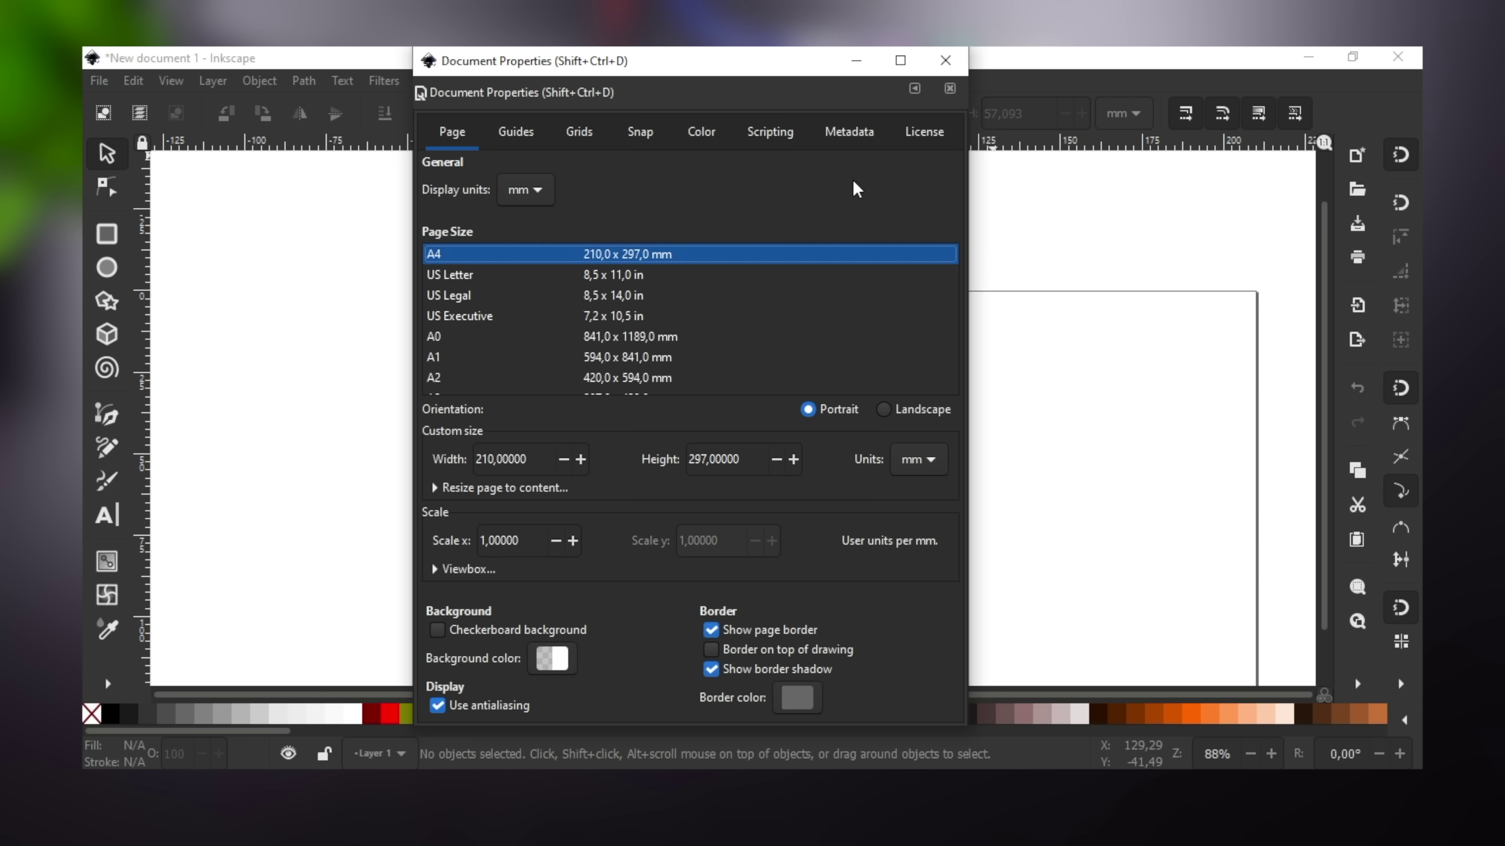
pyautogui.click(932, 466)
pyautogui.click(926, 364)
pyautogui.doubleClick(483, 460)
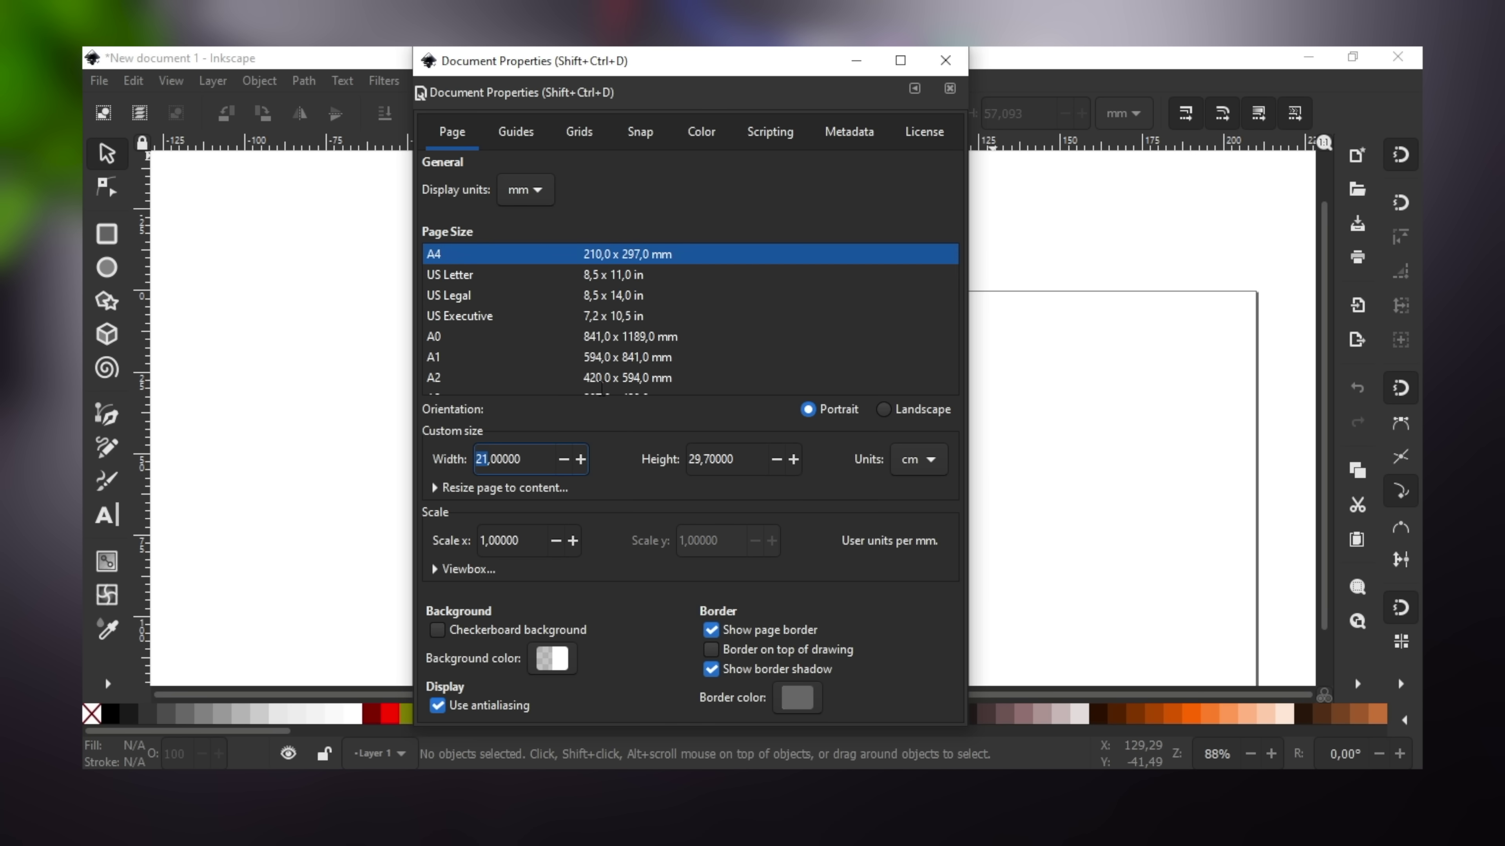
pyautogui.write('8')
pyautogui.doubleClick(698, 459)
pyautogui.write('8')
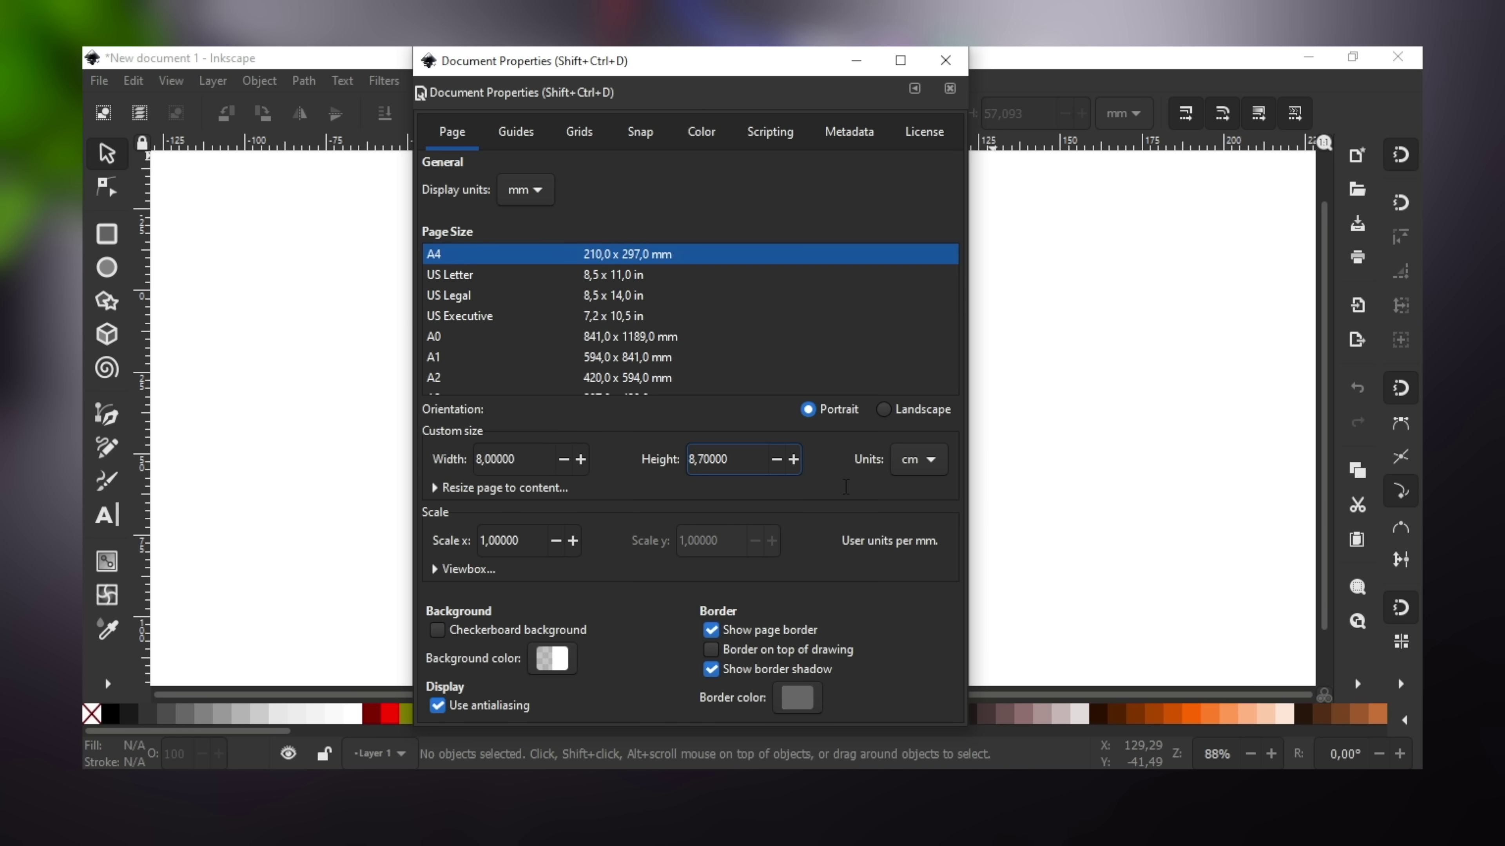
pyautogui.click(947, 61)
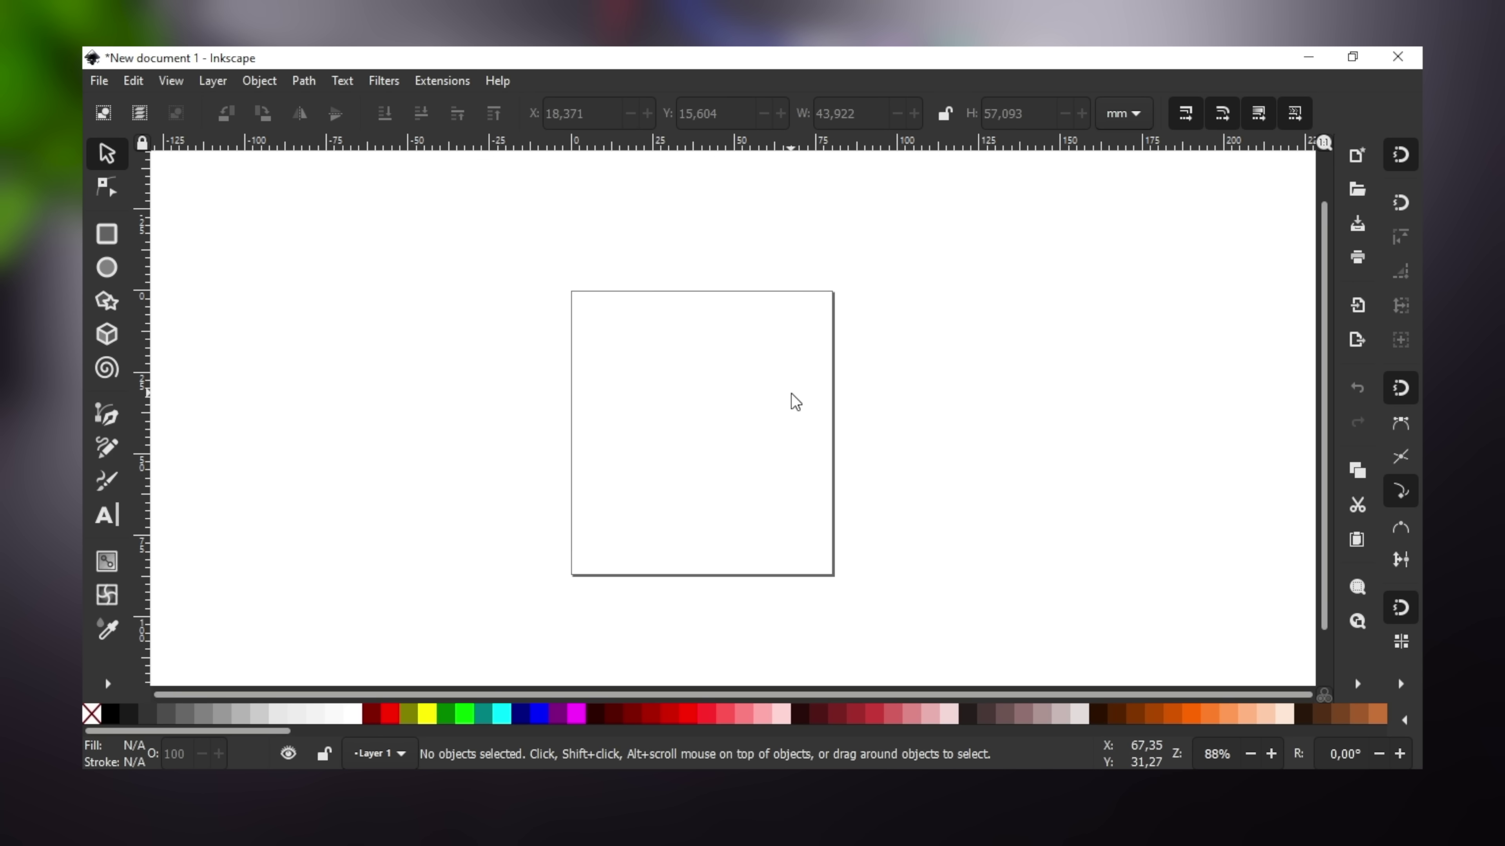
# Import the dog image, scale it proportionally to about 83 mm, and nudge it toward the page.
pyautogui.click(104, 80)
pyautogui.click(176, 320)
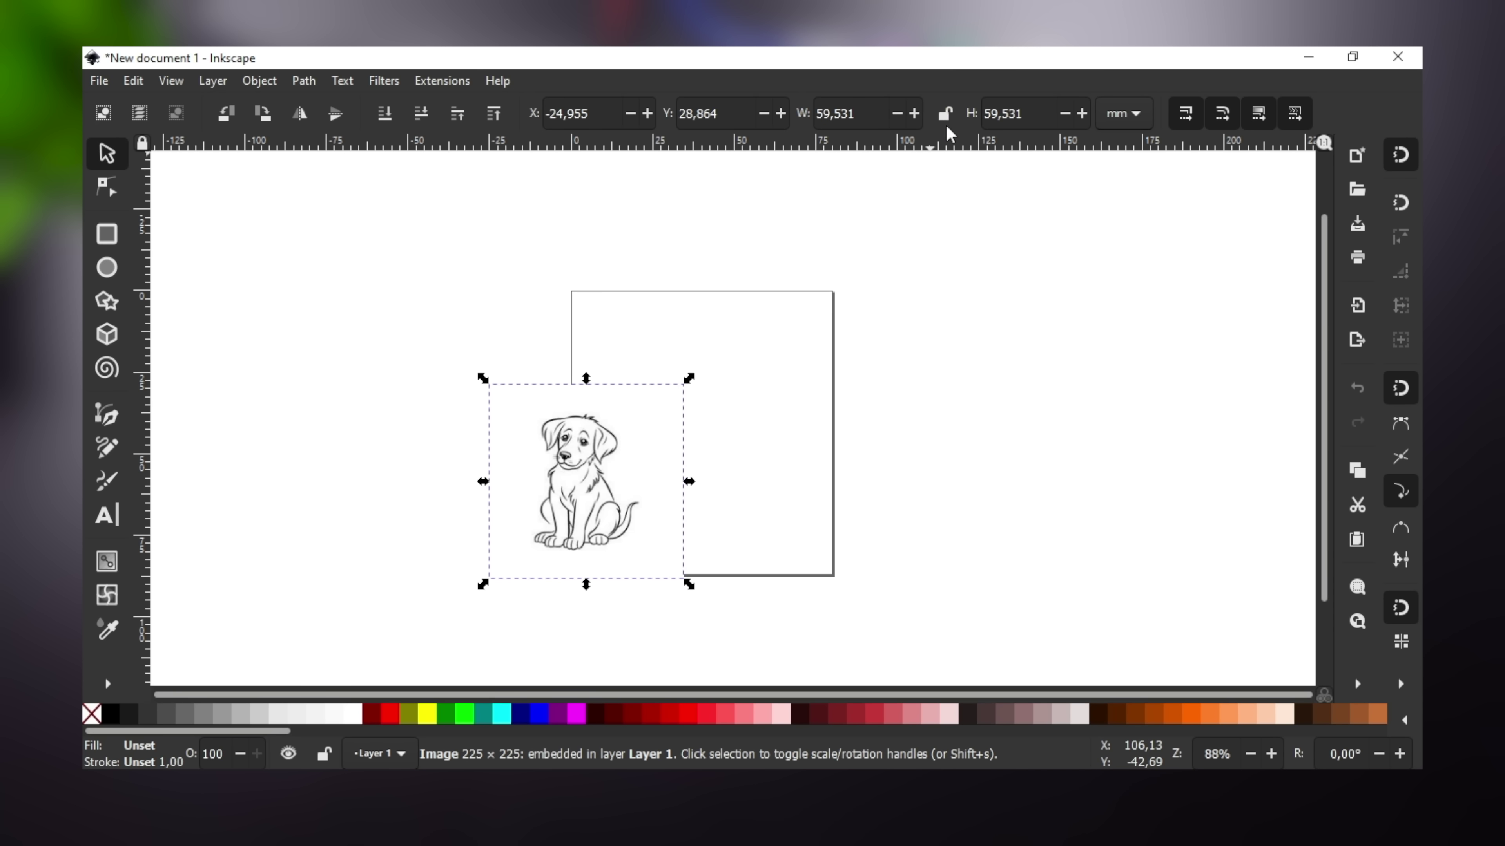
pyautogui.click(944, 114)
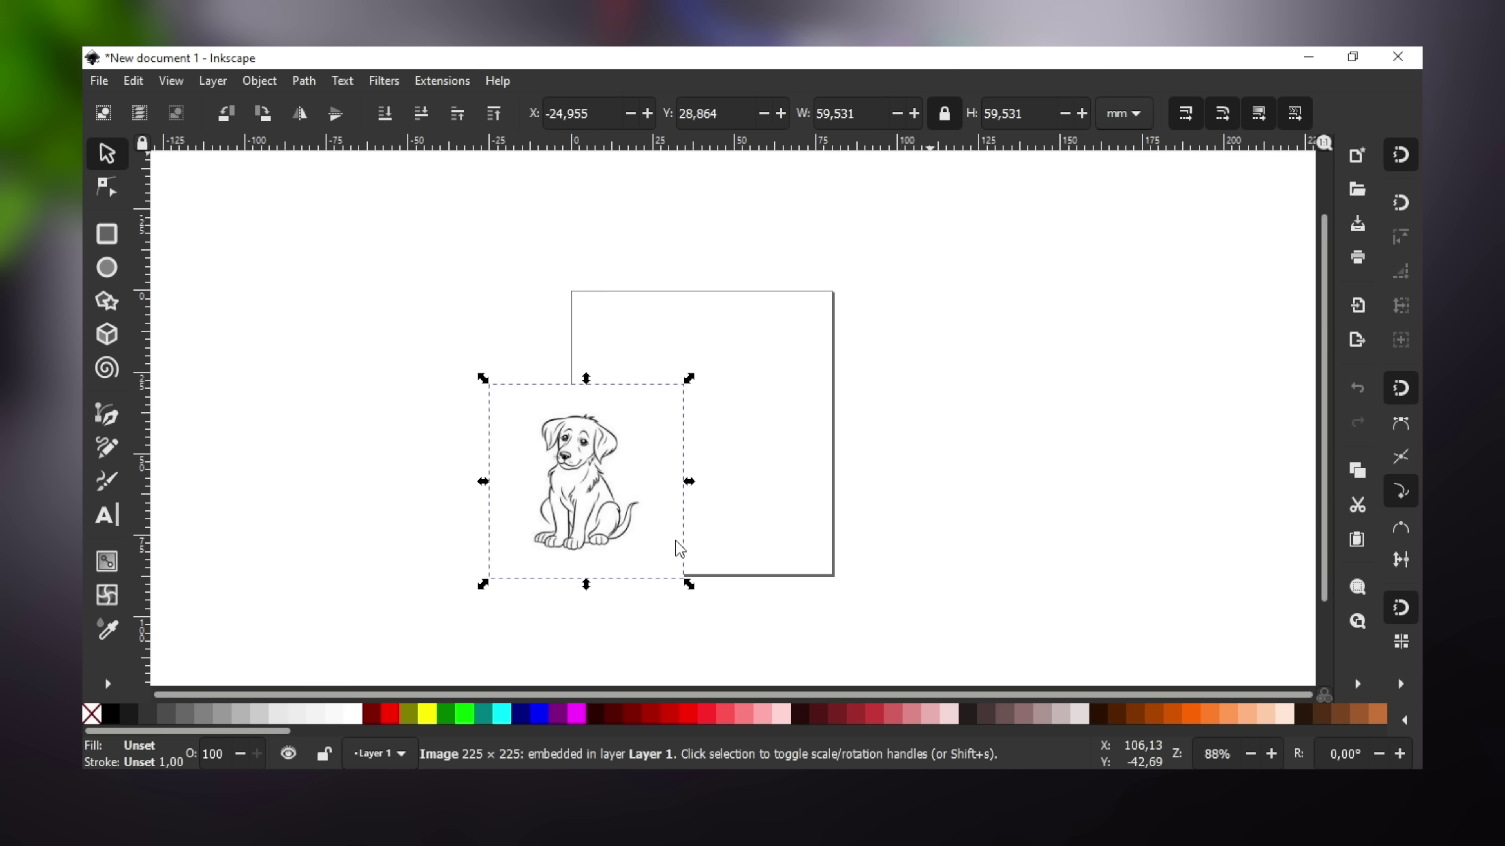
pyautogui.moveTo(689, 585); pyautogui.dragTo(760, 656)
pyautogui.press('Escape')
pyautogui.rightClick(640, 459)
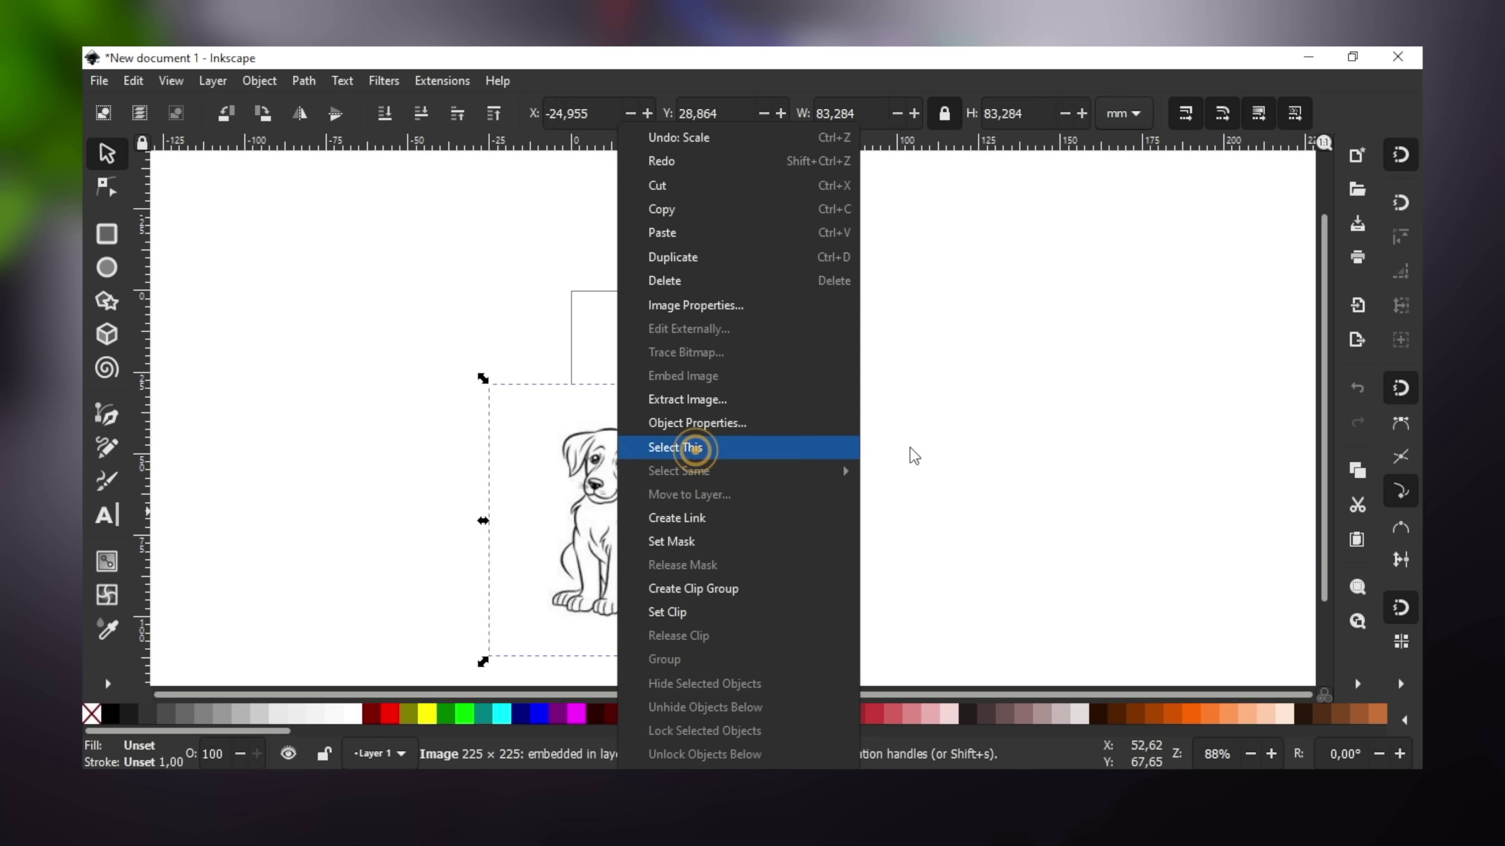
pyautogui.click(684, 447)
pyautogui.press('Up')
pyautogui.press('Up')
pyautogui.press('Up')
pyautogui.press('Up')
pyautogui.press('Up')
pyautogui.press('Up')
pyautogui.press('Up')
pyautogui.press('Up')
pyautogui.press('Up')
pyautogui.press('Up')
pyautogui.press('Up')
pyautogui.press('Up')
pyautogui.press('Up')
pyautogui.press('Up')
pyautogui.press('Up')
pyautogui.press('Up')
pyautogui.press('Up')
pyautogui.press('Up')
pyautogui.press('Up')
pyautogui.press('Up')
pyautogui.press('Right')
pyautogui.press('Right')
pyautogui.press('Right')
pyautogui.press('Right')
pyautogui.press('Right')
pyautogui.press('Right')
pyautogui.press('Right')
pyautogui.press('Right')
pyautogui.press('Right')
pyautogui.press('Right')
pyautogui.press('Right')
pyautogui.press('Right')
pyautogui.press('Right')
pyautogui.press('Right')
pyautogui.press('Right')
pyautogui.press('Right')
pyautogui.press('Right')
pyautogui.press('Right')
pyautogui.press('Right')
pyautogui.press('Right')
pyautogui.press('Right')
pyautogui.press('Right')
pyautogui.press('Right')
pyautogui.press('Right')
pyautogui.press('Right')
pyautogui.press('Right')
pyautogui.press('Right')
pyautogui.press('Right')
pyautogui.press('Right')
pyautogui.press('Right')
pyautogui.press('Right')
pyautogui.press('Right')
pyautogui.press('Right')
pyautogui.press('Right')
pyautogui.press('Right')
pyautogui.press('Right')
pyautogui.press('Right')
pyautogui.press('Right')
pyautogui.press('Right')
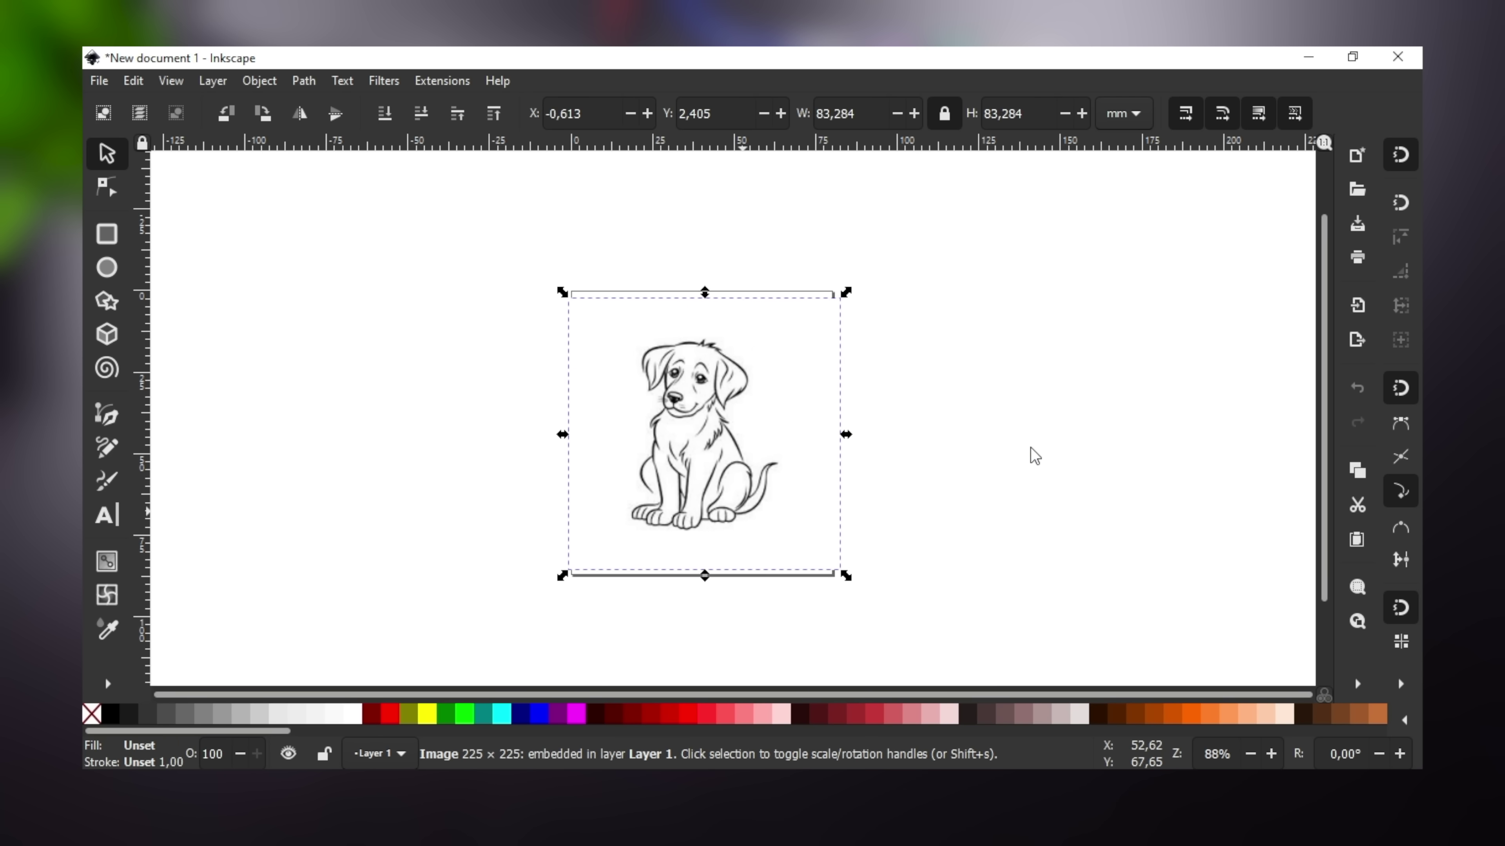
pyautogui.press('Up')
pyautogui.press('Up')
pyautogui.press('Up')
pyautogui.press('Up')
# Trace the dog bitmap into a vector path with Trace Bitmap.
pyautogui.click(303, 80)
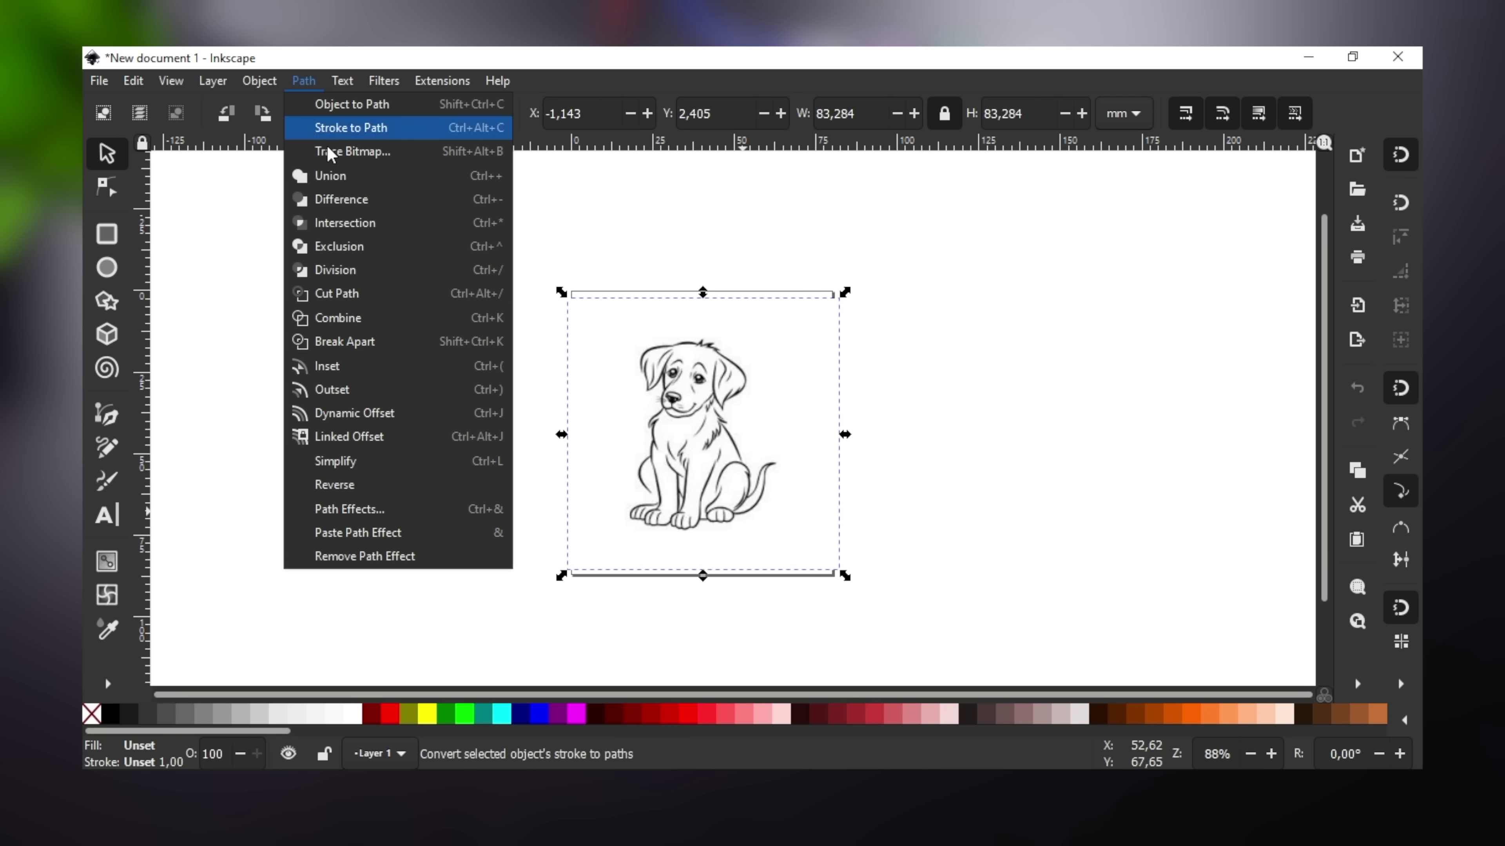
pyautogui.click(398, 152)
pyautogui.moveTo(1099, 215); pyautogui.dragTo(1100, 224)
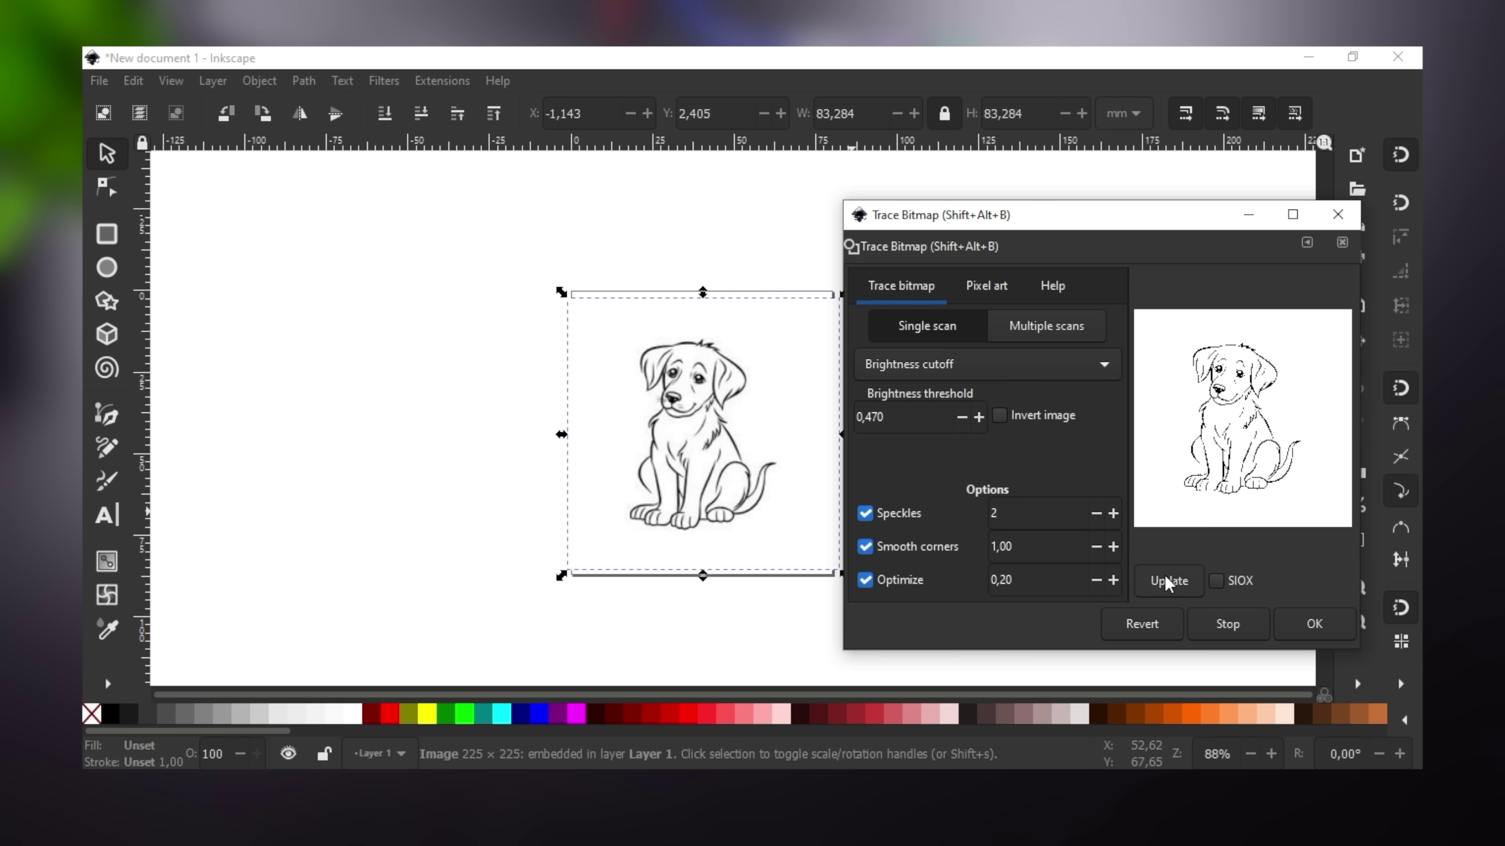
pyautogui.click(1304, 622)
# Delete the original bitmap and move the traced dog back onto the page.
pyautogui.hotkey('shift', 'Left')
pyautogui.hotkey('shift', 'Left')
pyautogui.hotkey('shift', 'Left')
pyautogui.hotkey('shift', 'Left')
pyautogui.hotkey('shift', 'Left')
pyautogui.hotkey('shift', 'Left')
pyautogui.hotkey('shift', 'Left')
pyautogui.hotkey('shift', 'Left')
pyautogui.hotkey('shift', 'Left')
pyautogui.hotkey('shift', 'Left')
pyautogui.hotkey('shift', 'Left')
pyautogui.hotkey('shift', 'Left')
pyautogui.hotkey('shift', 'Left')
pyautogui.hotkey('shift', 'Left')
pyautogui.hotkey('shift', 'Left')
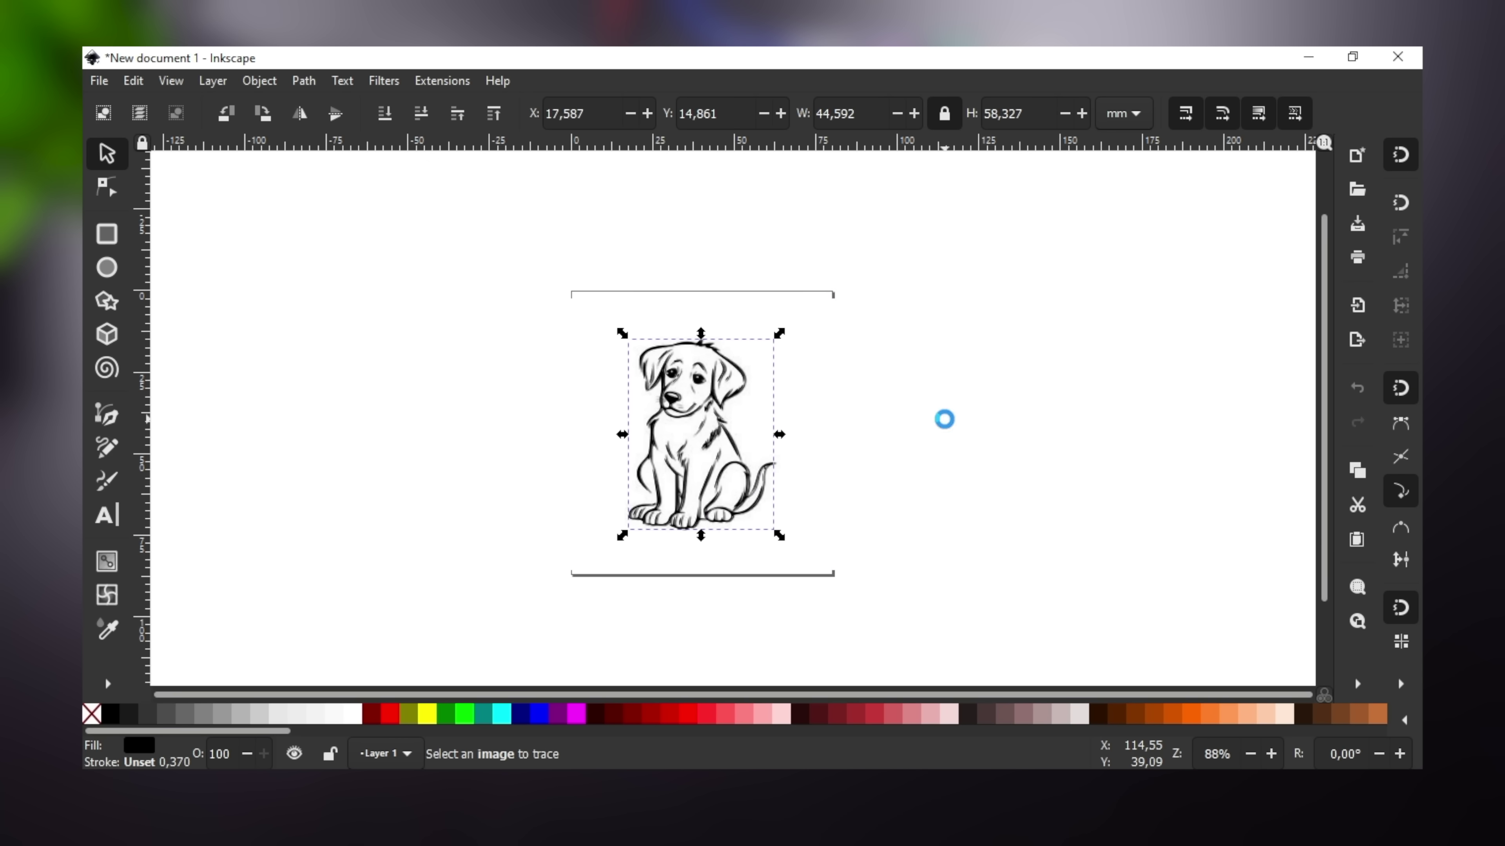
pyautogui.press('Tab')
pyautogui.press('Delete')
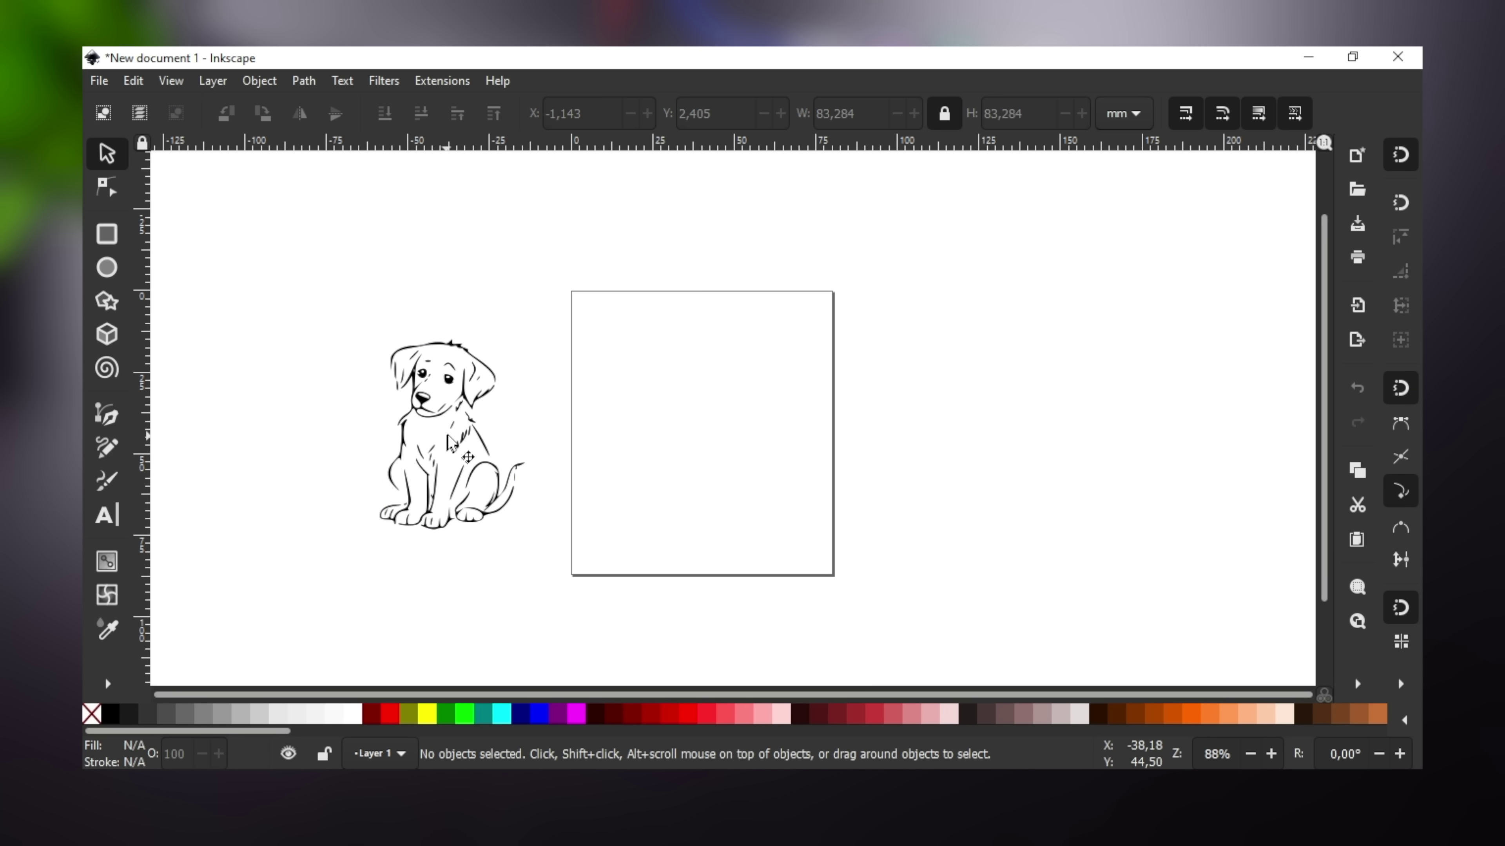
pyautogui.click(453, 442)
pyautogui.rightClick(459, 443)
pyautogui.press('Escape')
pyautogui.hotkey('shift', 'Right')
pyautogui.hotkey('shift', 'Right')
pyautogui.hotkey('shift', 'Right')
pyautogui.hotkey('shift', 'Right')
pyautogui.hotkey('shift', 'Right')
pyautogui.hotkey('shift', 'Right')
pyautogui.hotkey('shift', 'Right')
pyautogui.hotkey('shift', 'Right')
pyautogui.hotkey('shift', 'Right')
pyautogui.hotkey('shift', 'Right')
pyautogui.hotkey('shift', 'Right')
pyautogui.hotkey('shift', 'Right')
pyautogui.hotkey('shift', 'Right')
pyautogui.hotkey('shift', 'Right')
pyautogui.hotkey('shift', 'Right')
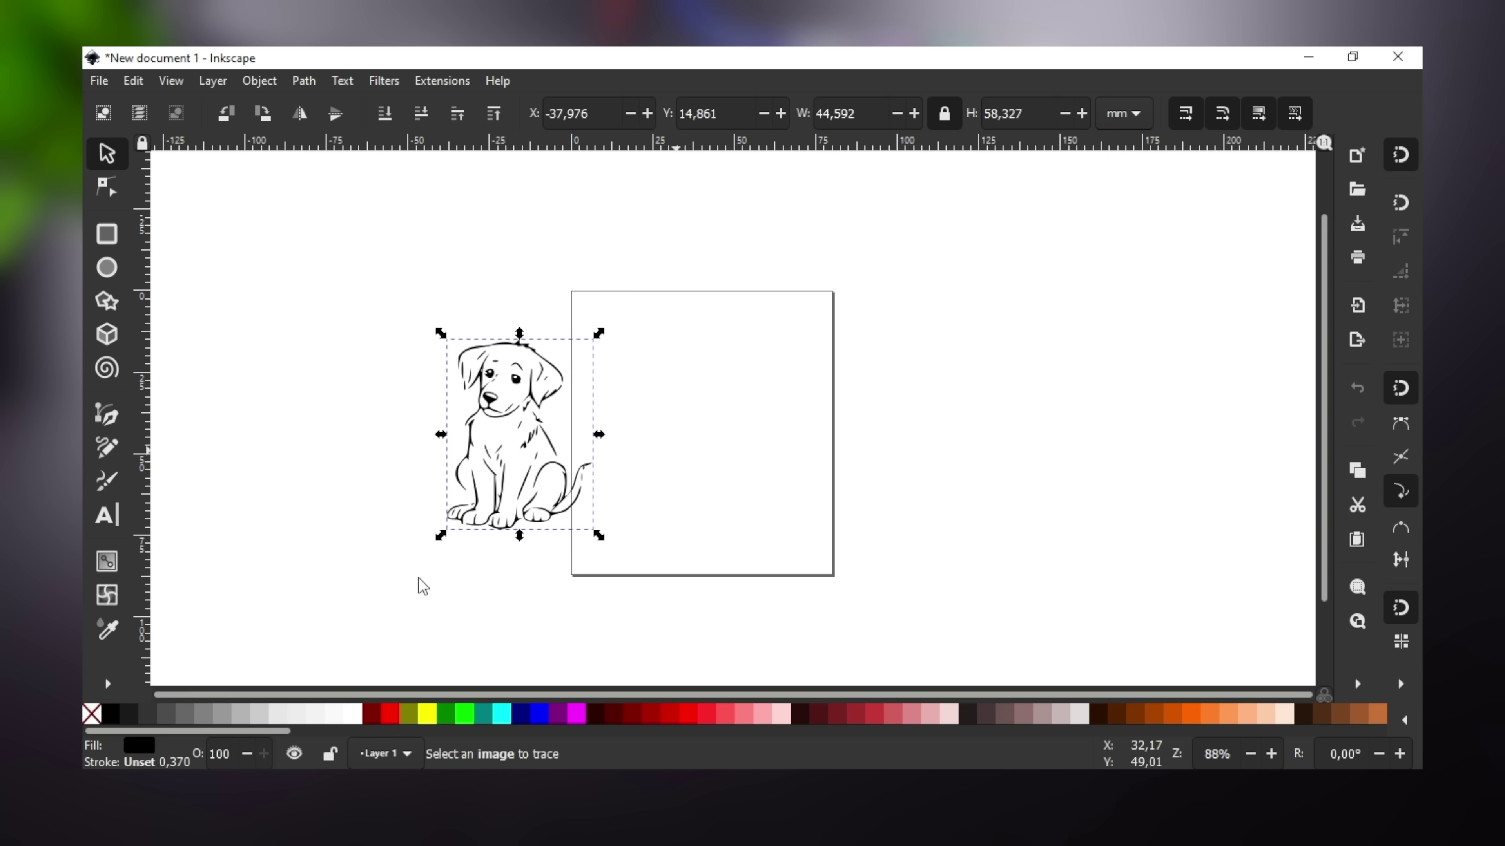
pyautogui.press('Right')
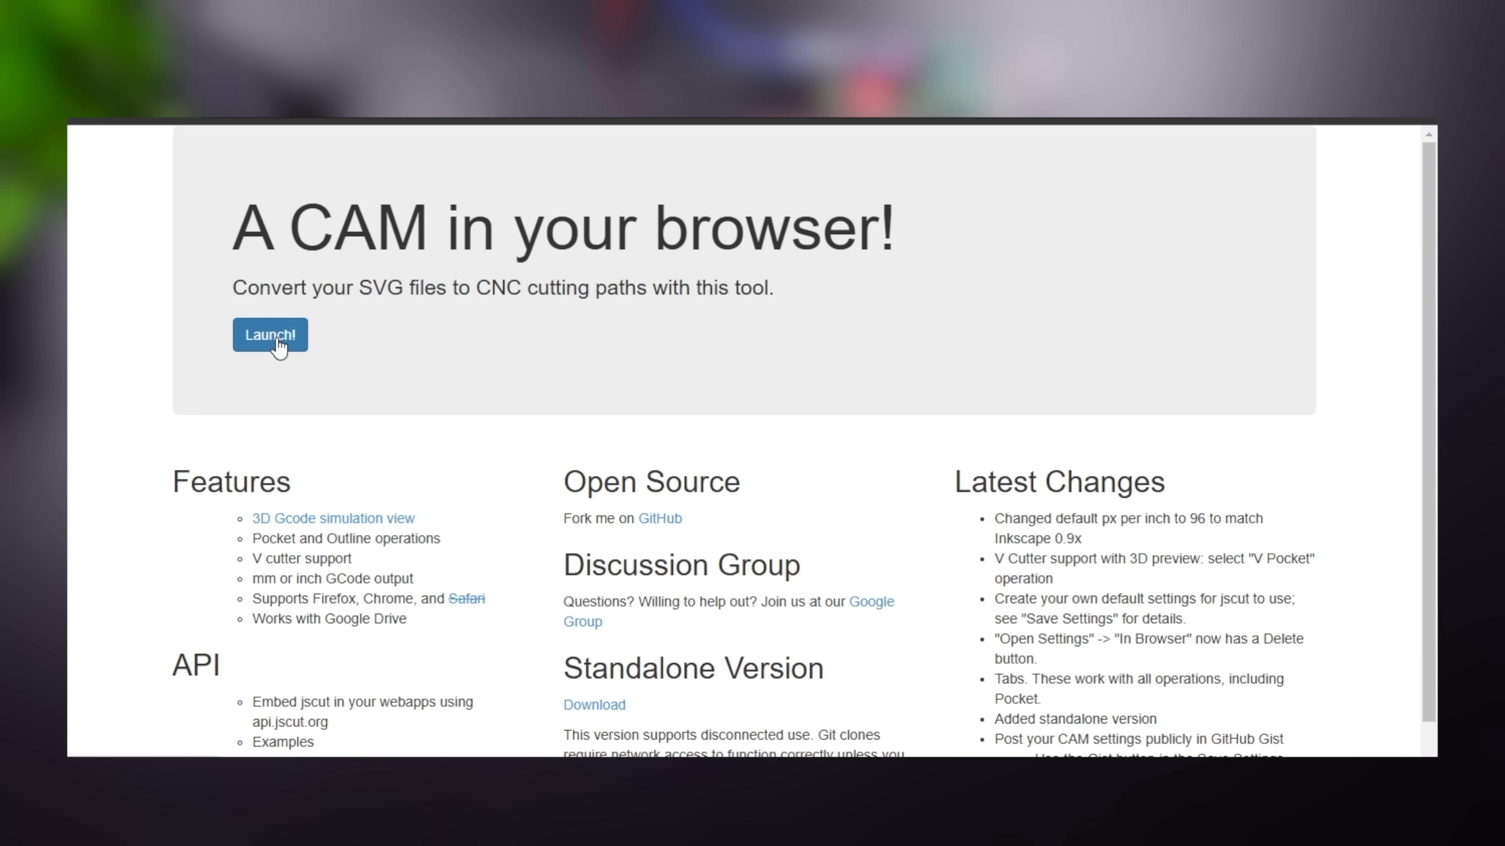
# Launch jscut and load the settings.jscut settings file.
pyautogui.click(273, 339)
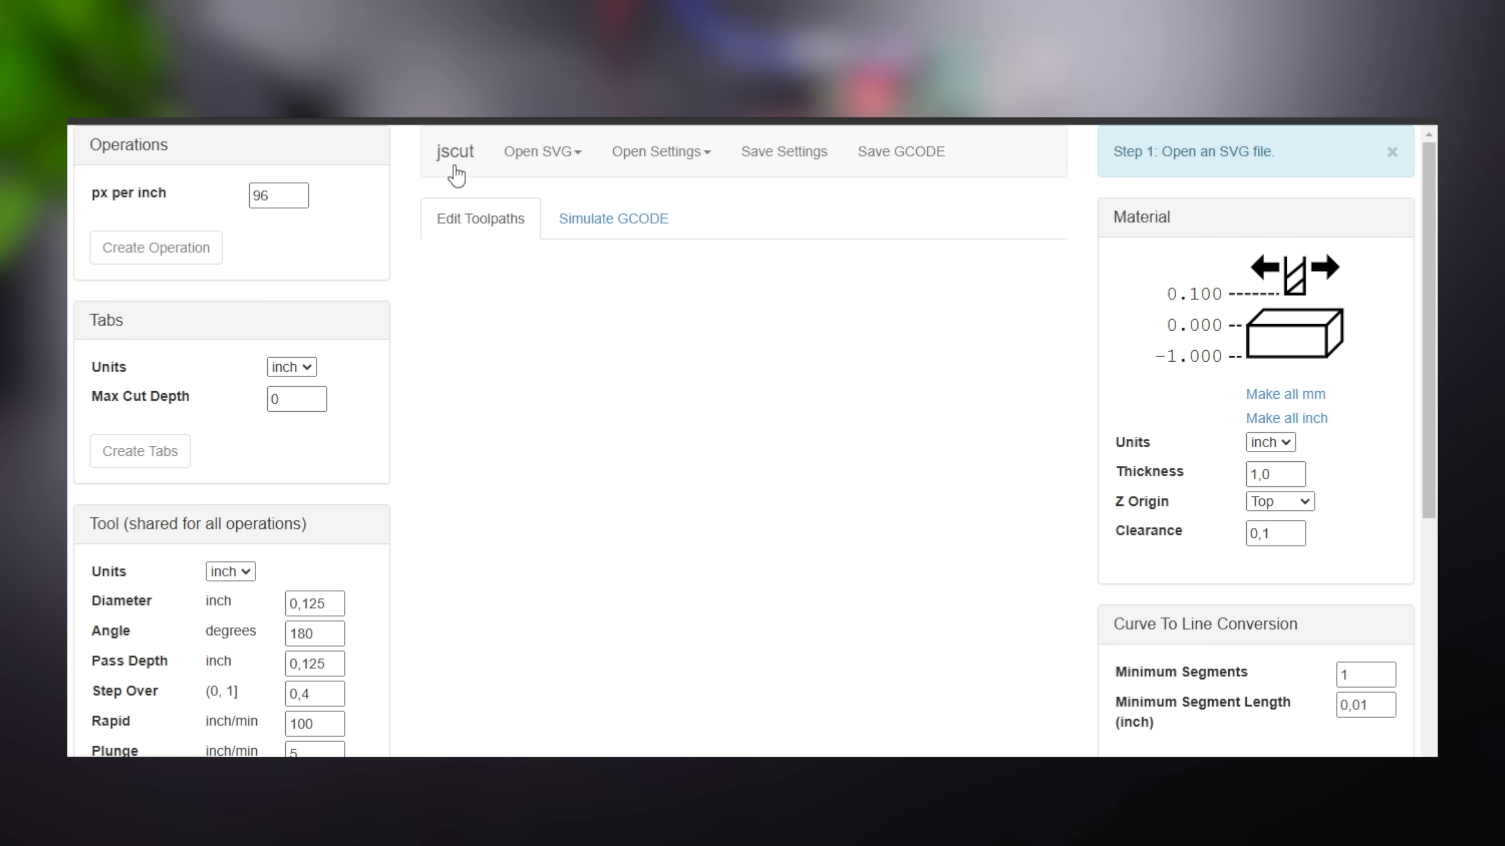
pyautogui.click(663, 152)
pyautogui.click(669, 222)
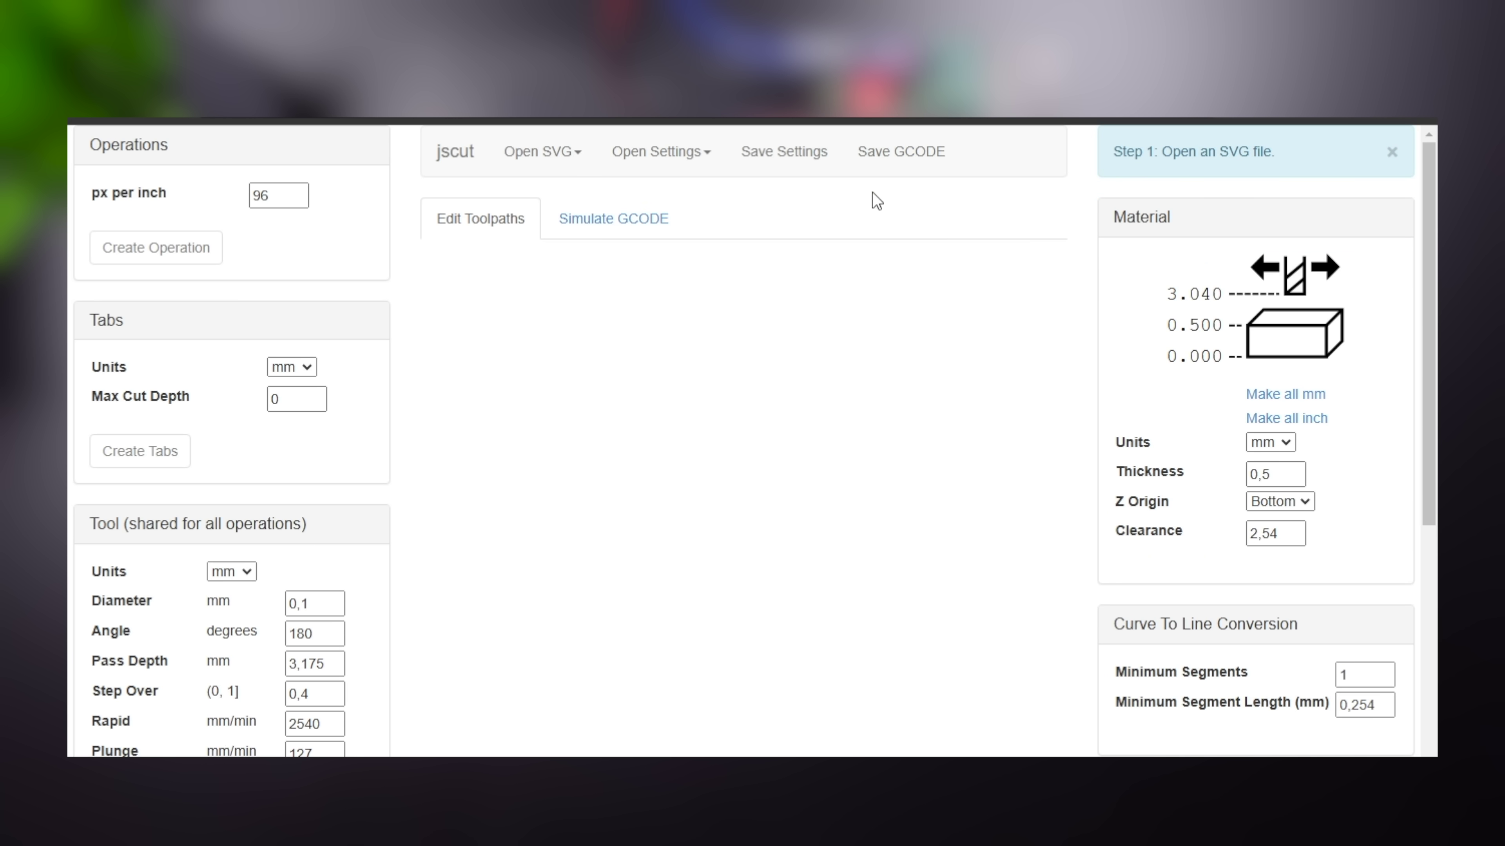
# Enable 'Return to 0,0 at end' and change the tool diameter from 0,1 to 0,3 mm.
pyautogui.scroll(-5, 1080, 431)
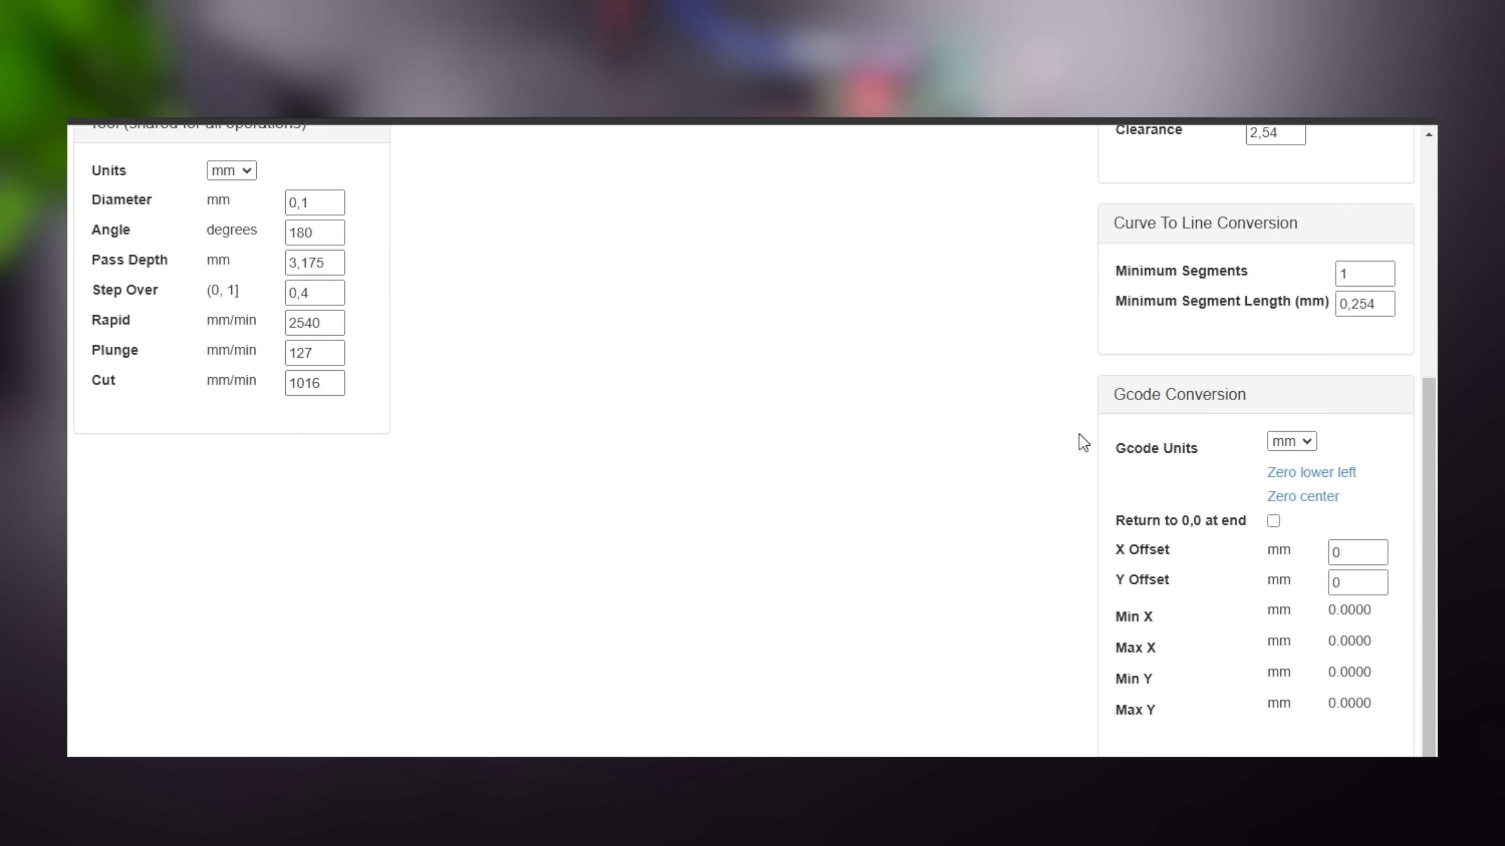
pyautogui.click(1273, 521)
pyautogui.scroll(3, 443, 415)
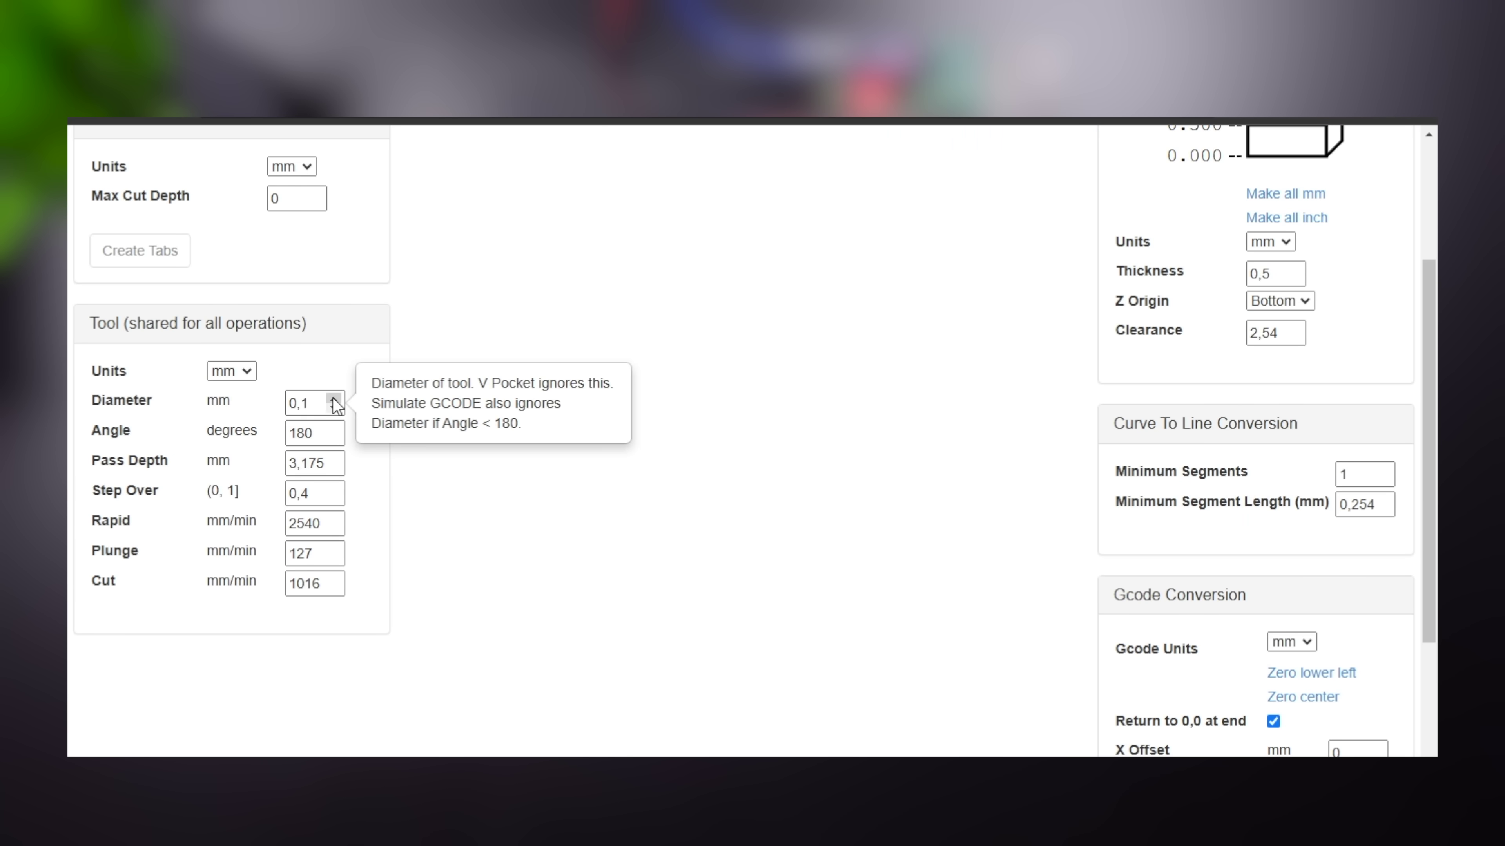
pyautogui.scroll(-3, 318, 400)
pyautogui.press('BackSpace')
pyautogui.write('3')
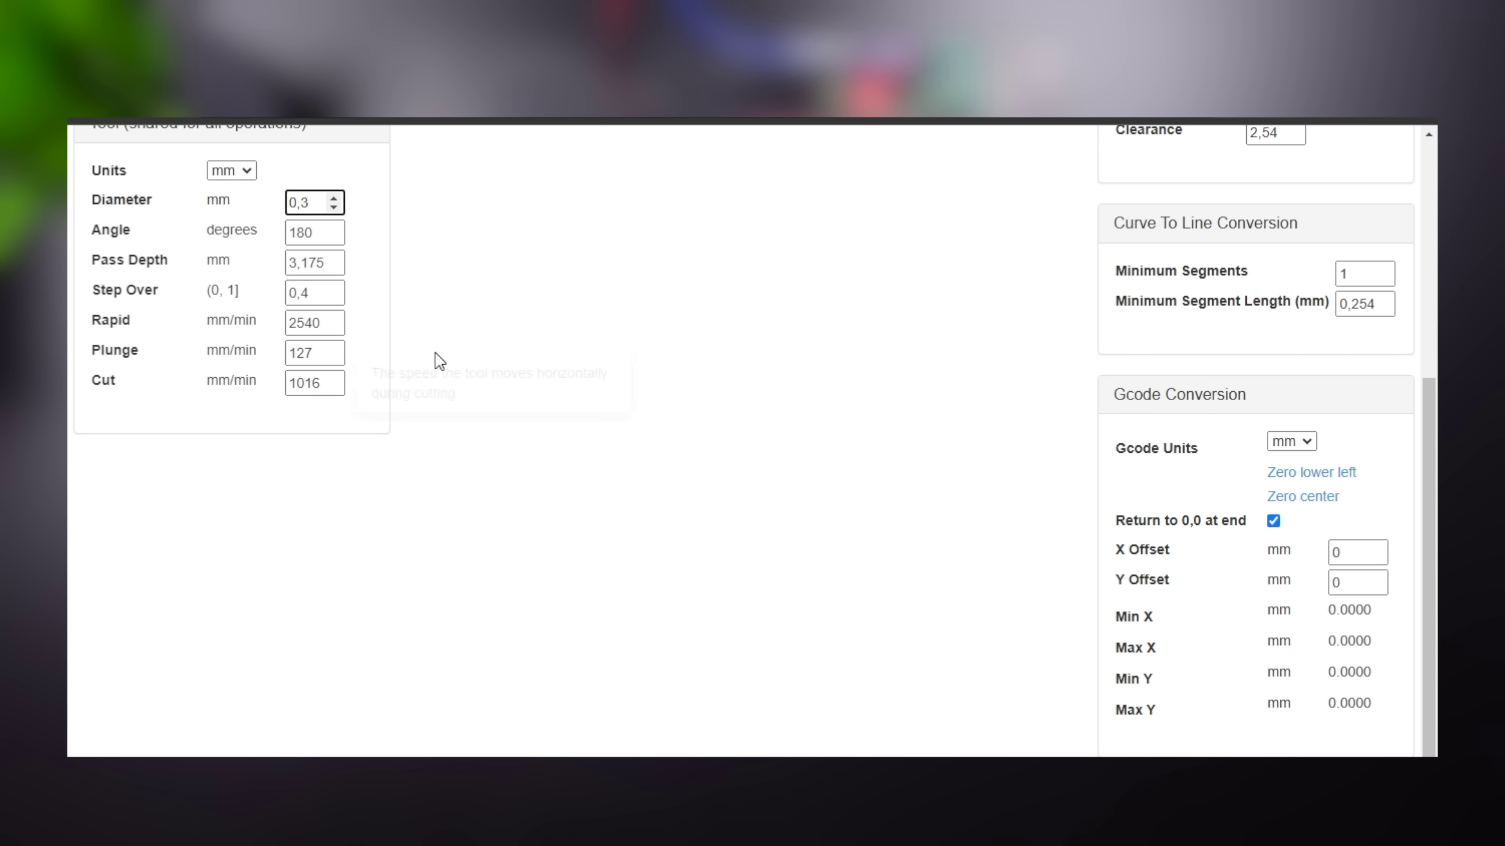
pyautogui.scroll(1, 438, 338)
pyautogui.scroll(5, 439, 325)
# Load the dog SVG from the computer and create an operation from its outline.
pyautogui.click(542, 151)
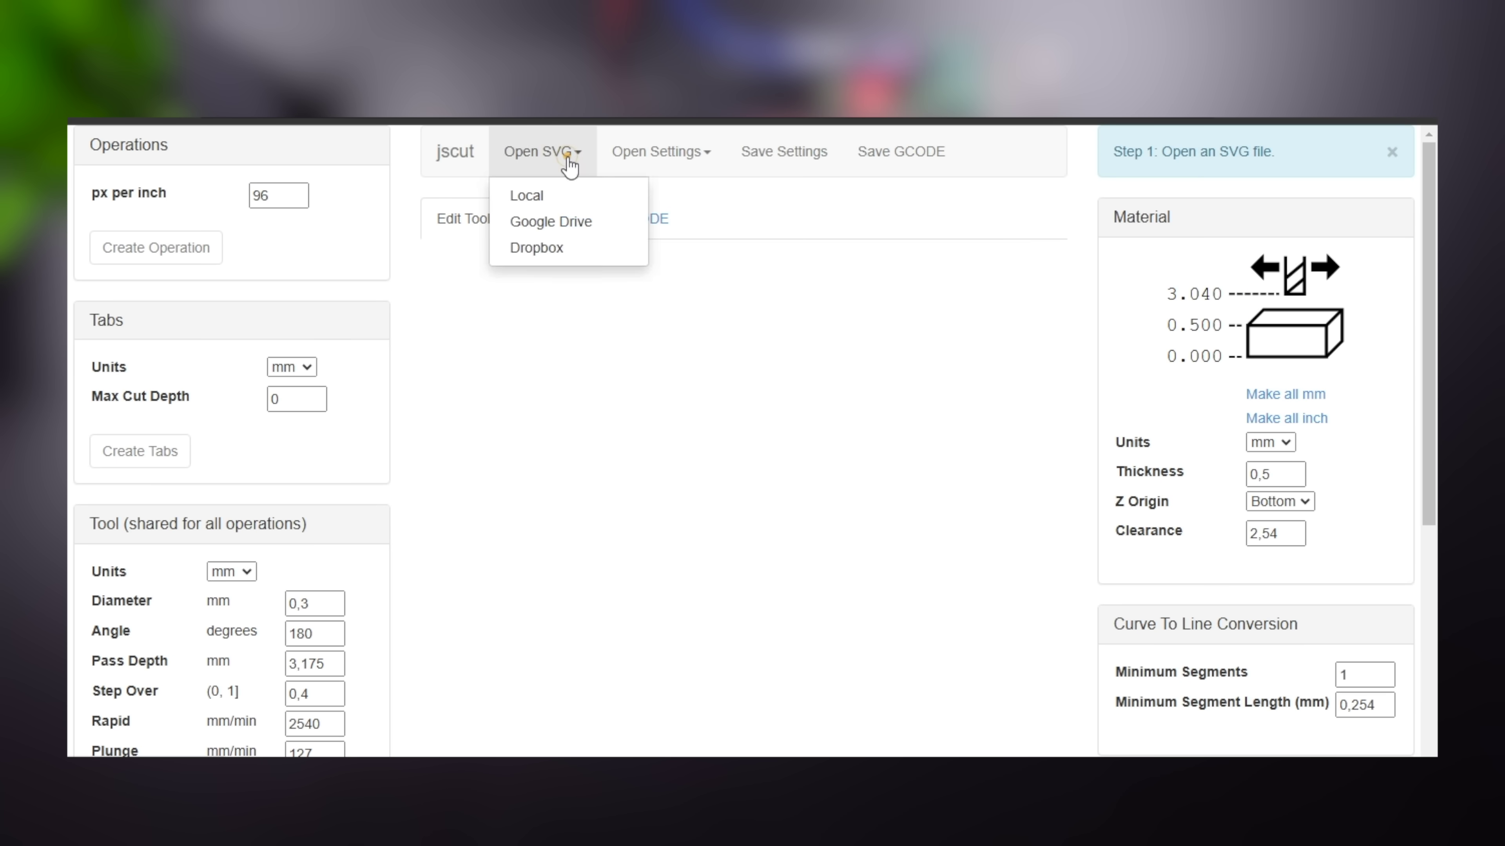
pyautogui.click(527, 192)
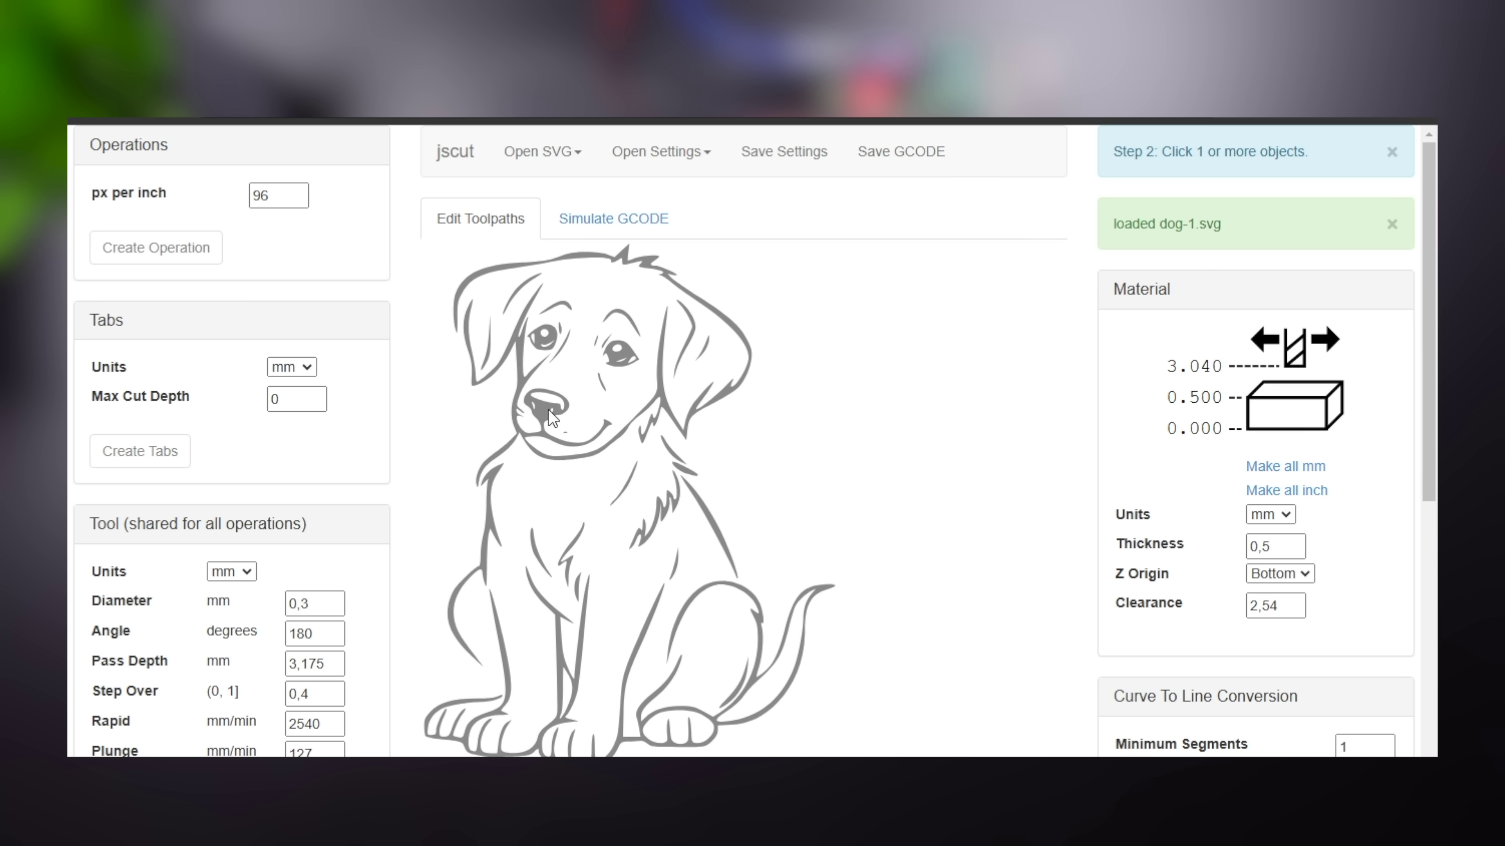
pyautogui.click(547, 416)
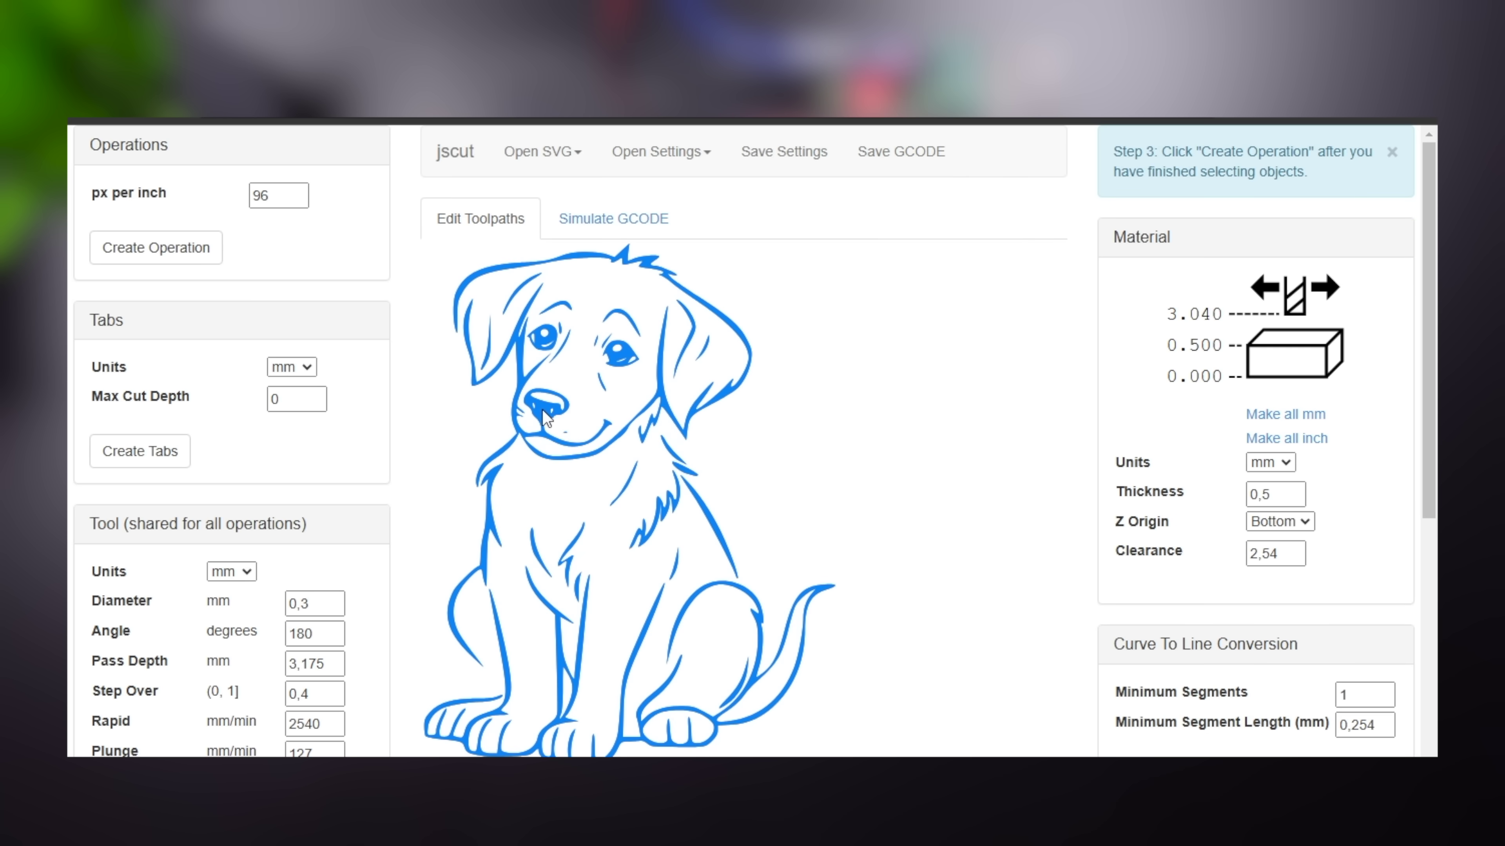
pyautogui.click(183, 262)
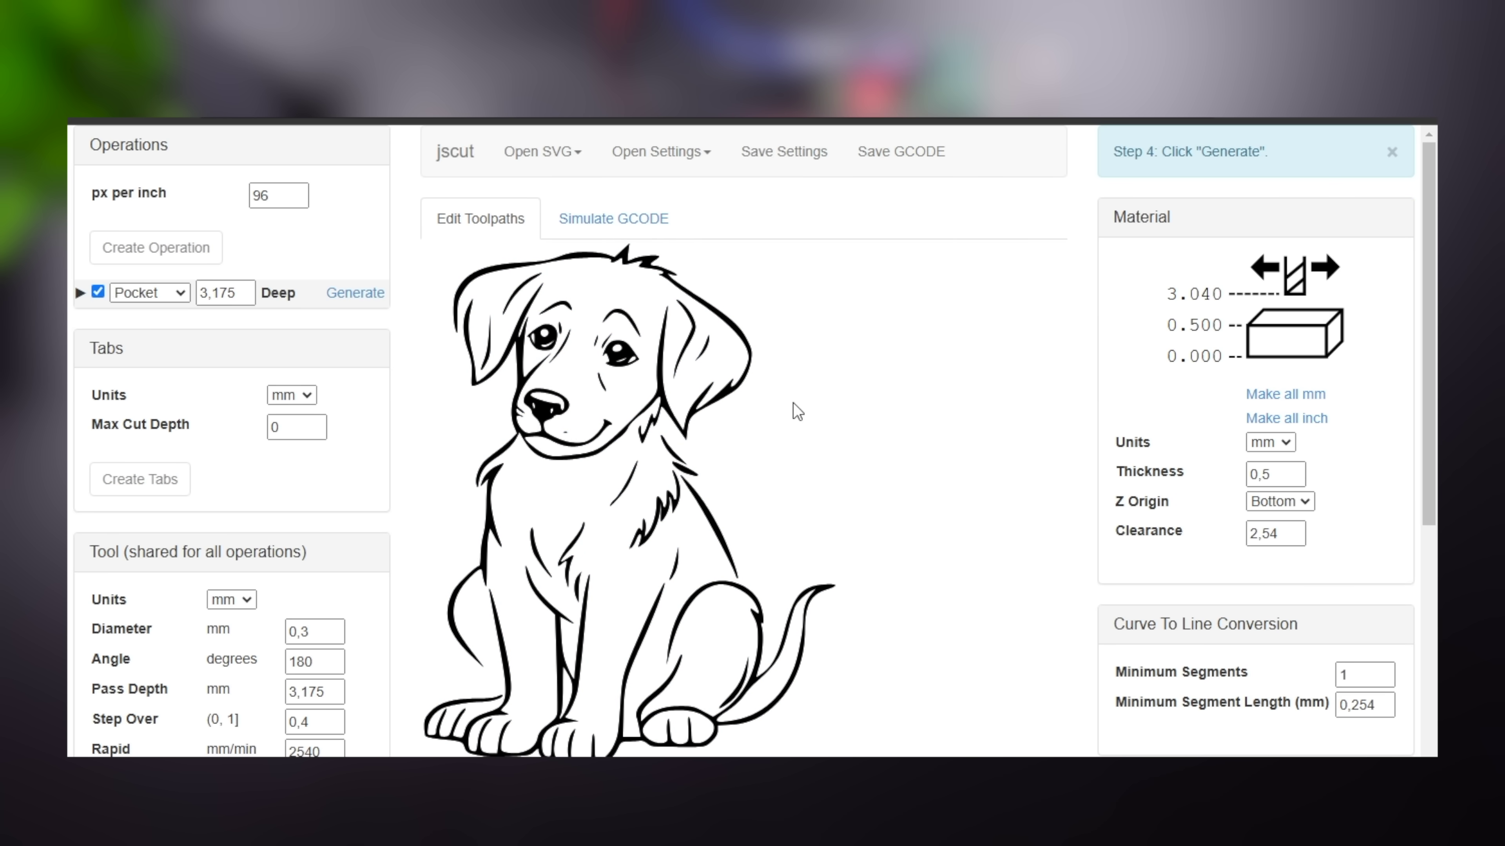
# Generate and simulate an Engrave toolpath for the dog.
pyautogui.click(150, 292)
pyautogui.click(139, 363)
pyautogui.click(355, 293)
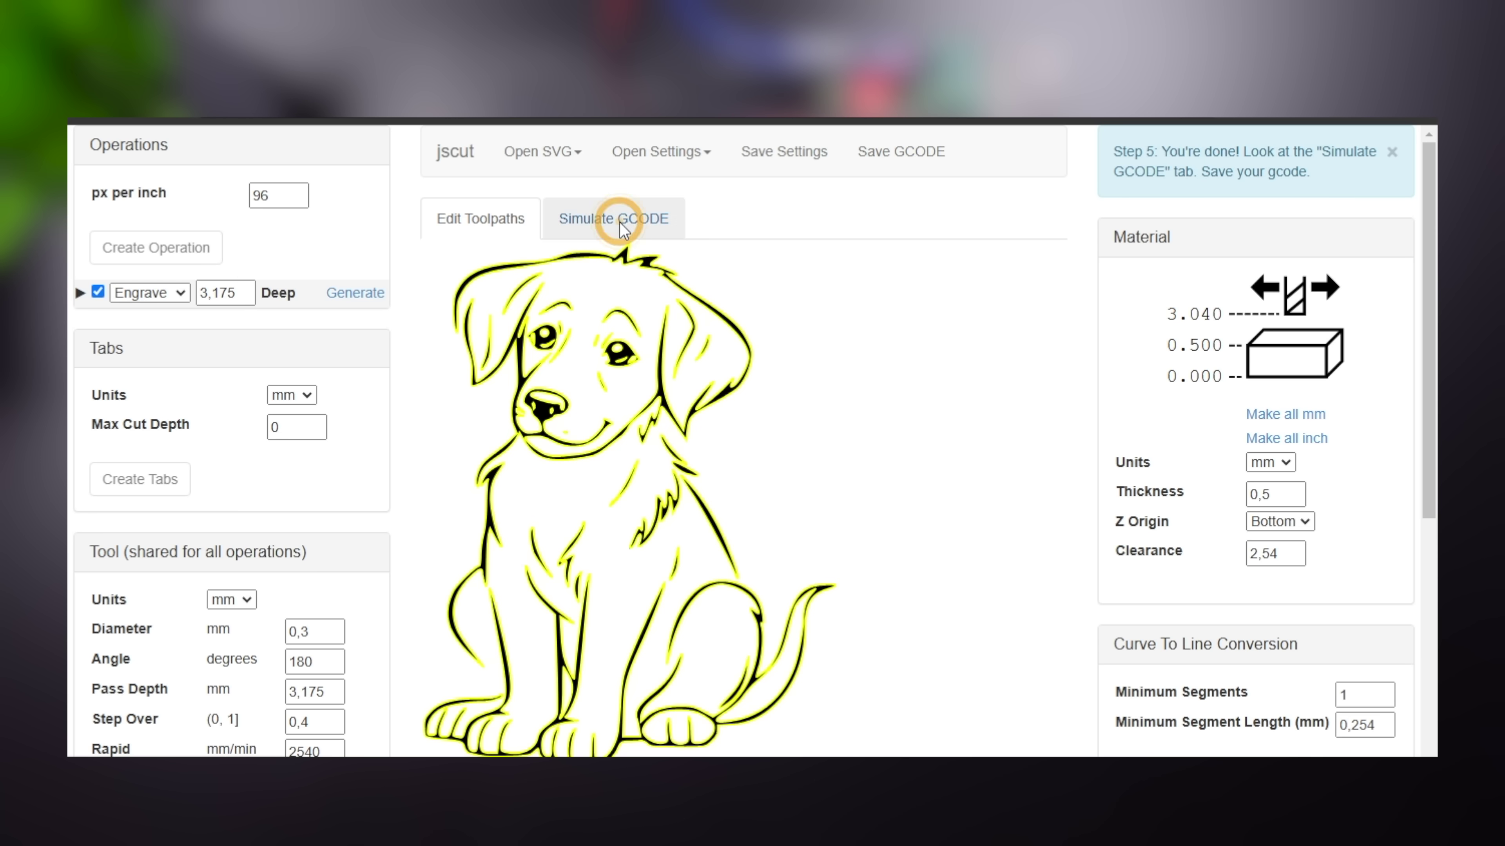
pyautogui.click(613, 218)
pyautogui.click(481, 219)
# Switch the operation to Pocket, generate its toolpath, and start saving the G-code file.
pyautogui.click(149, 292)
pyautogui.click(137, 309)
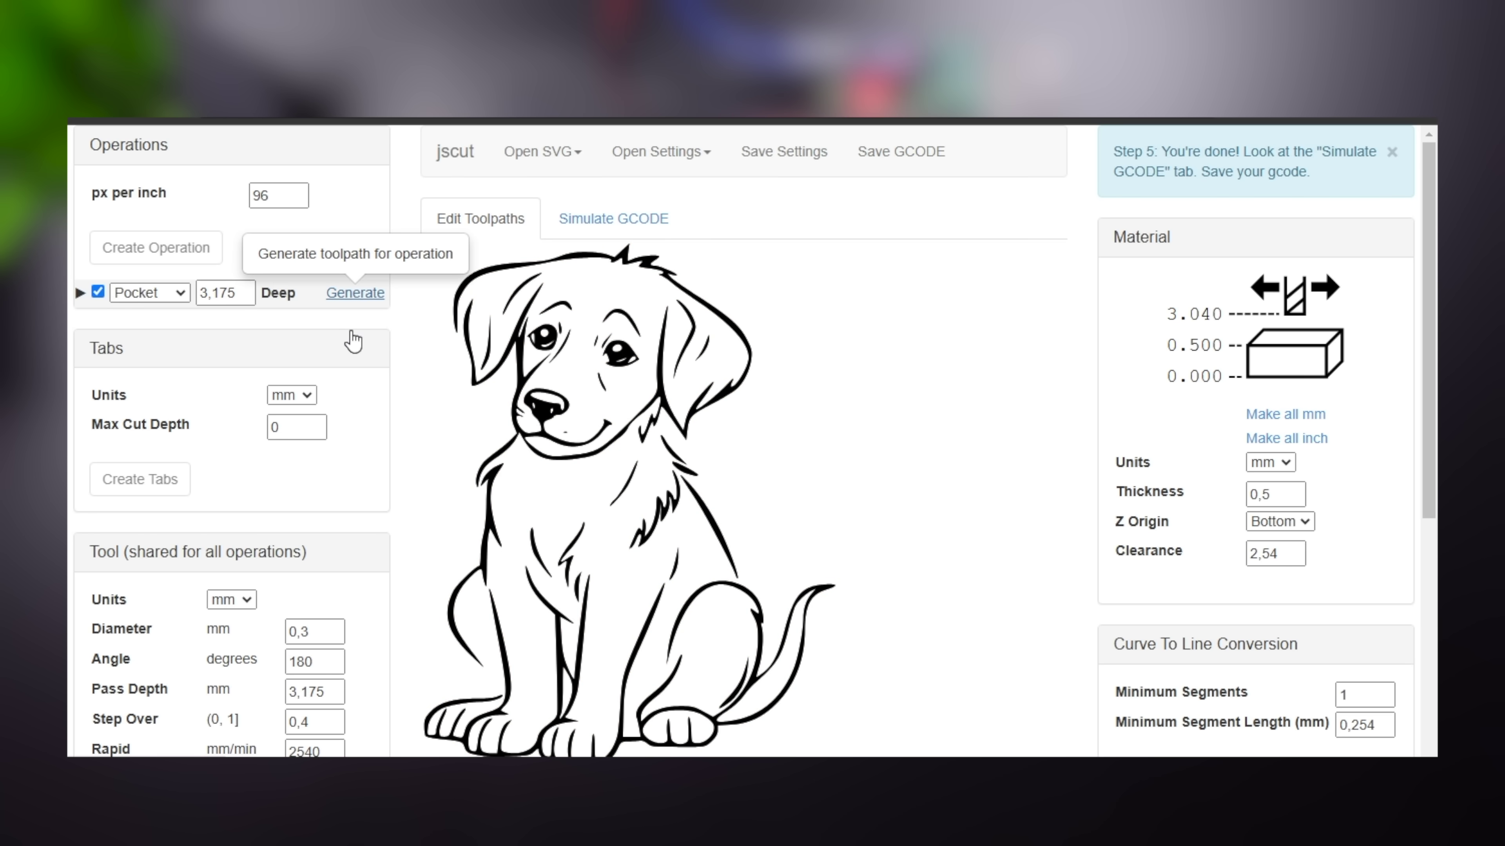
pyautogui.click(583, 219)
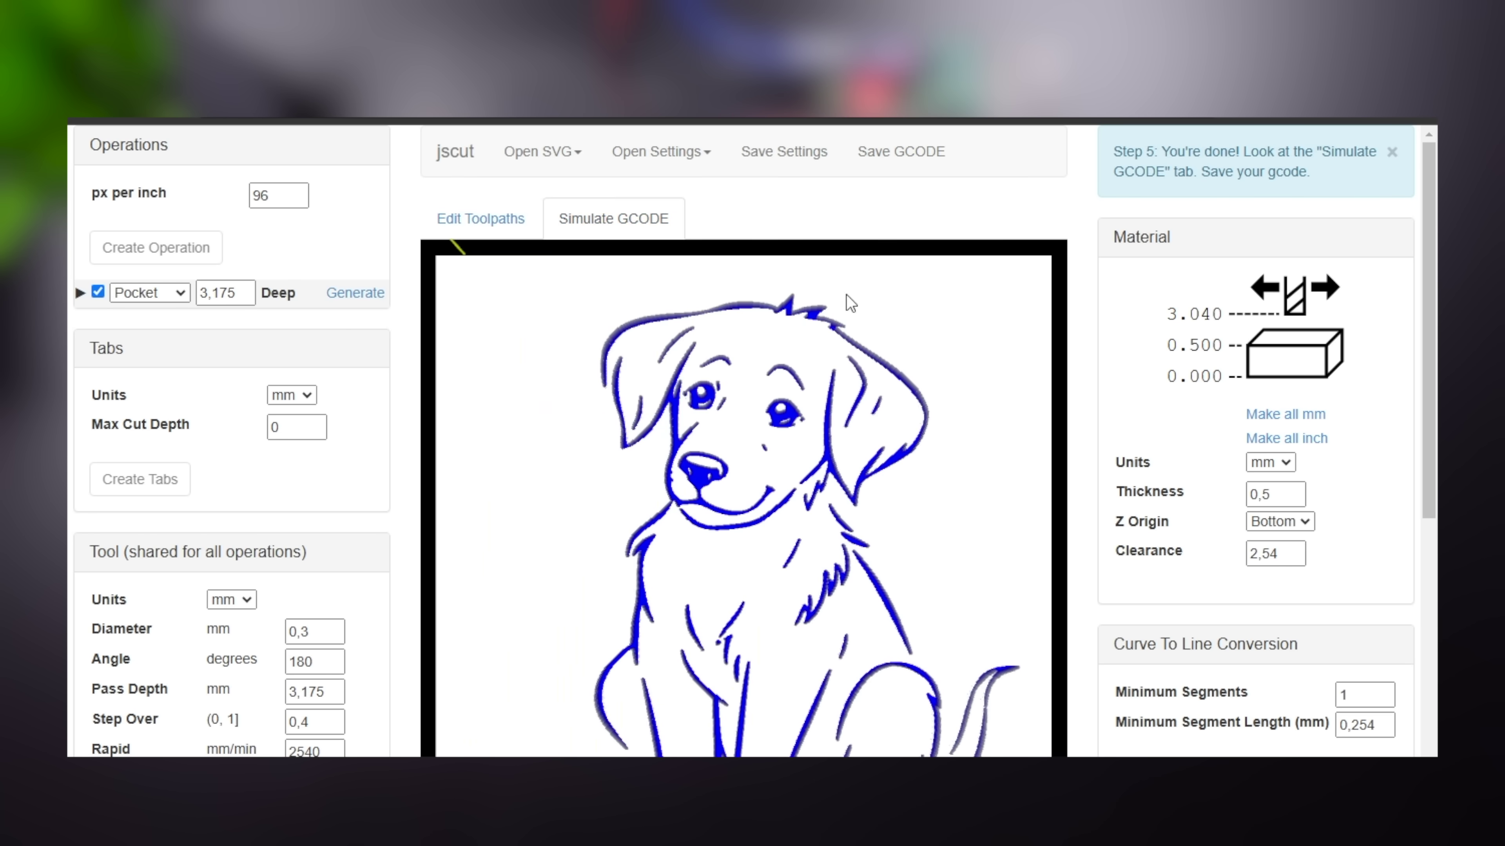
pyautogui.click(901, 153)
pyautogui.doubleClick(471, 245)
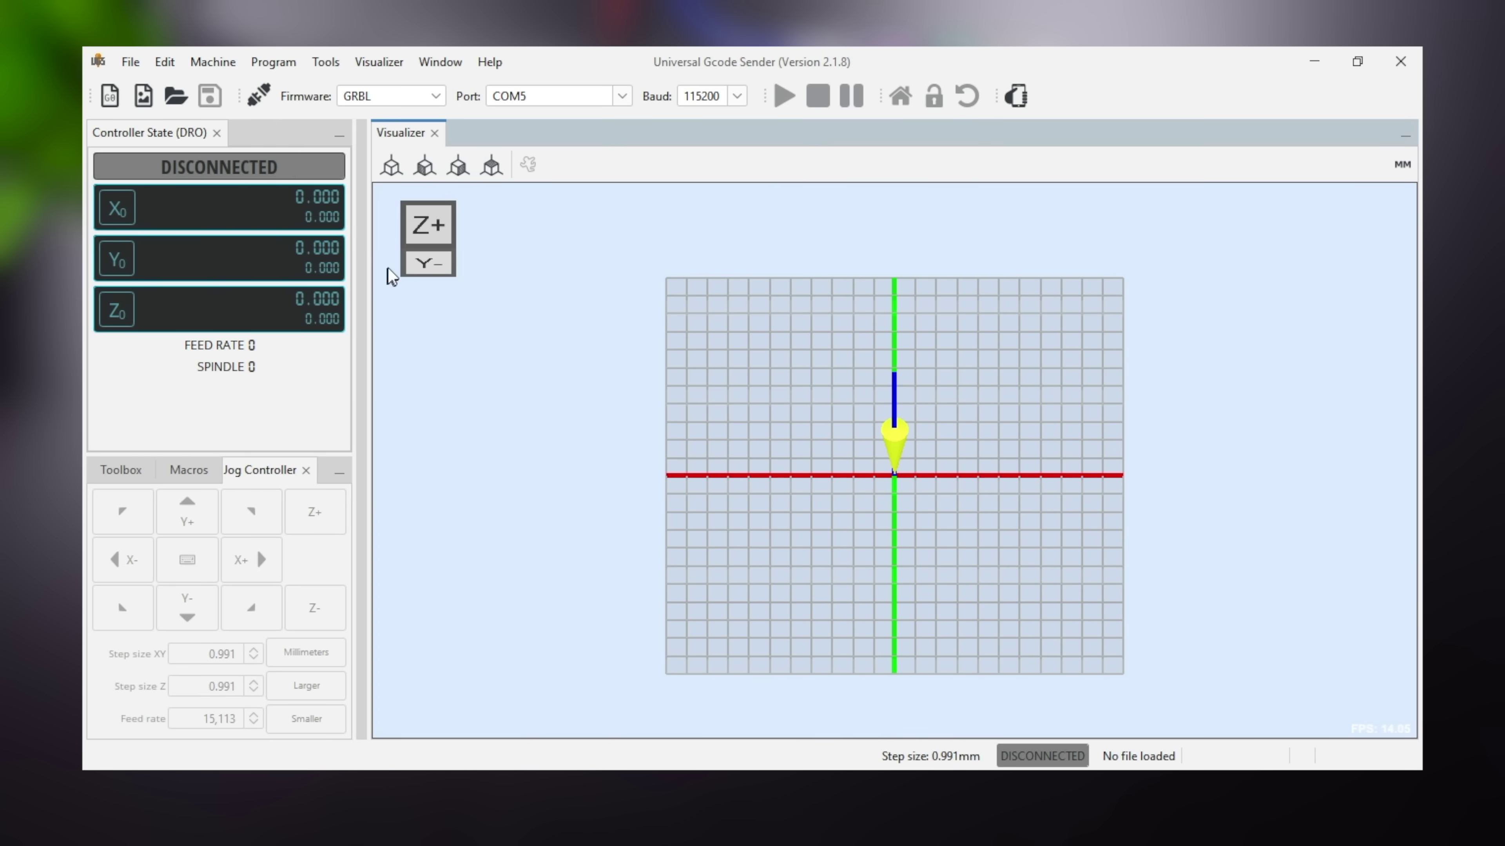
# Launch the Machine setup wizard, connect to the plotter on COM7, and advance to Motor wiring.
pyautogui.click(325, 62)
pyautogui.moveTo(212, 62)
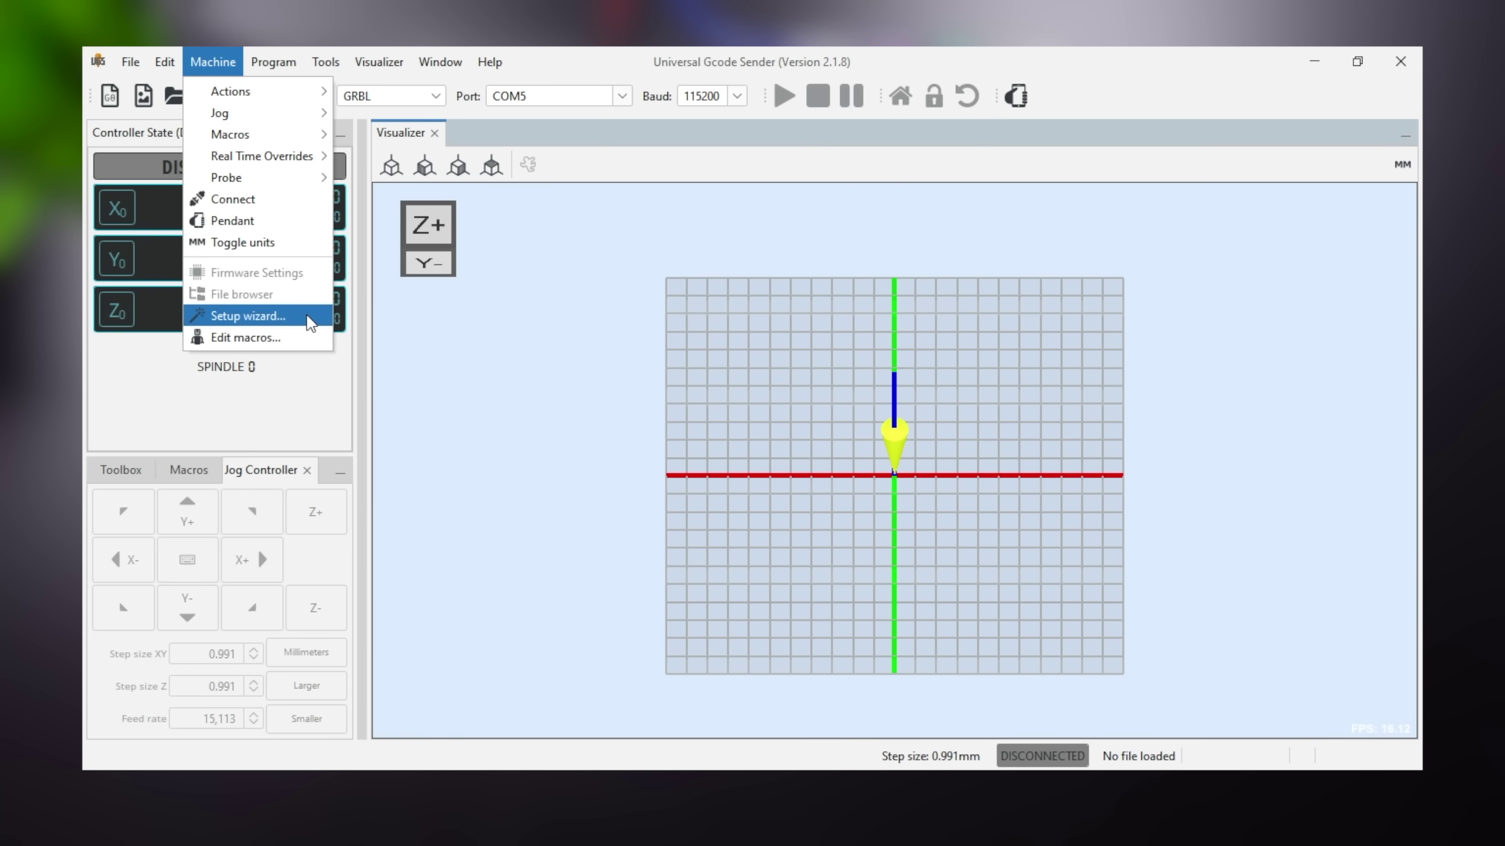
pyautogui.click(248, 316)
pyautogui.click(820, 452)
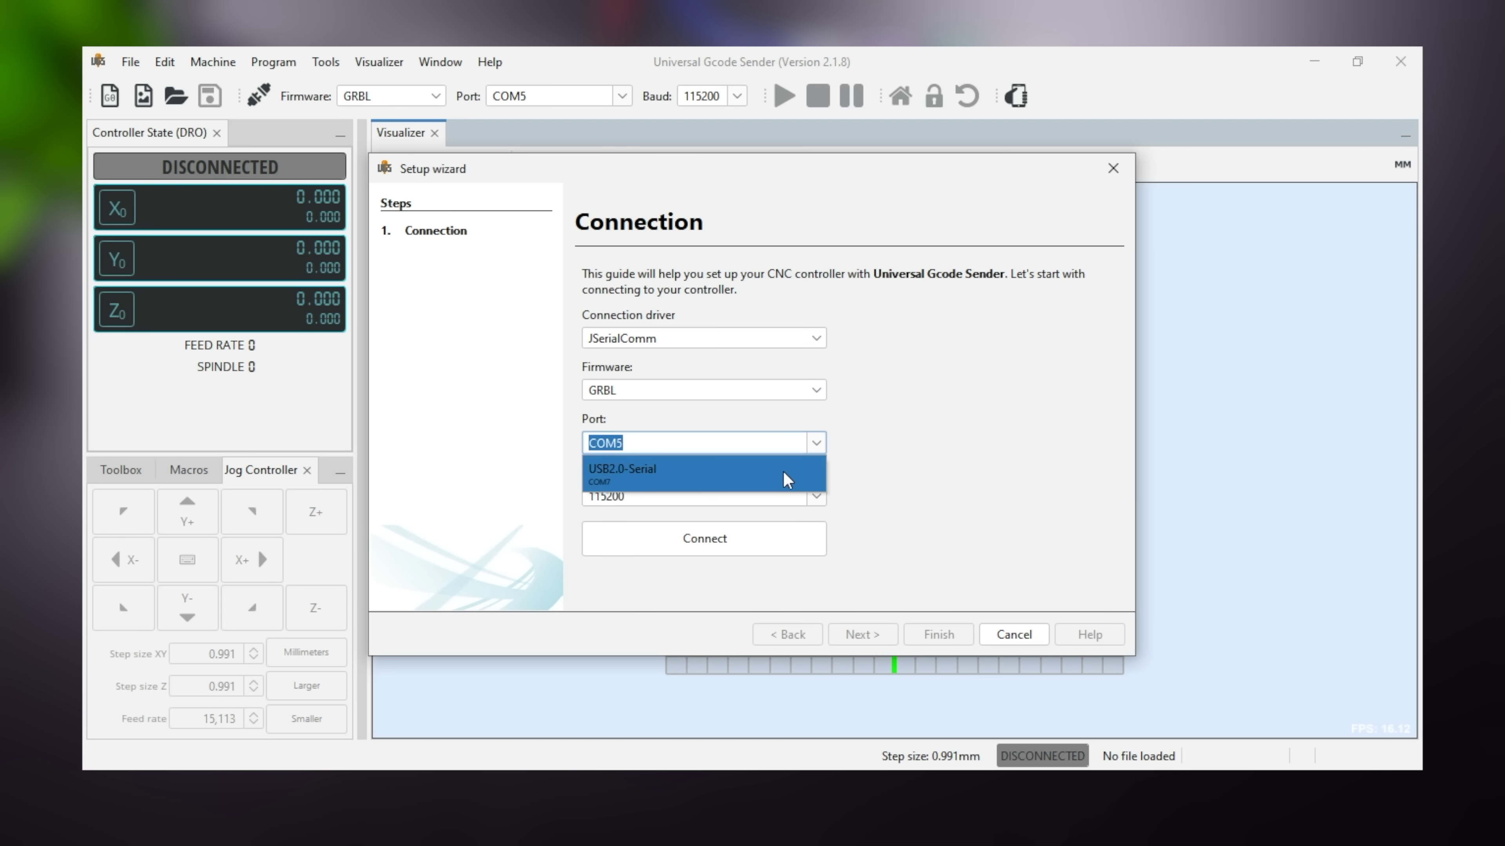
pyautogui.click(782, 475)
pyautogui.click(772, 543)
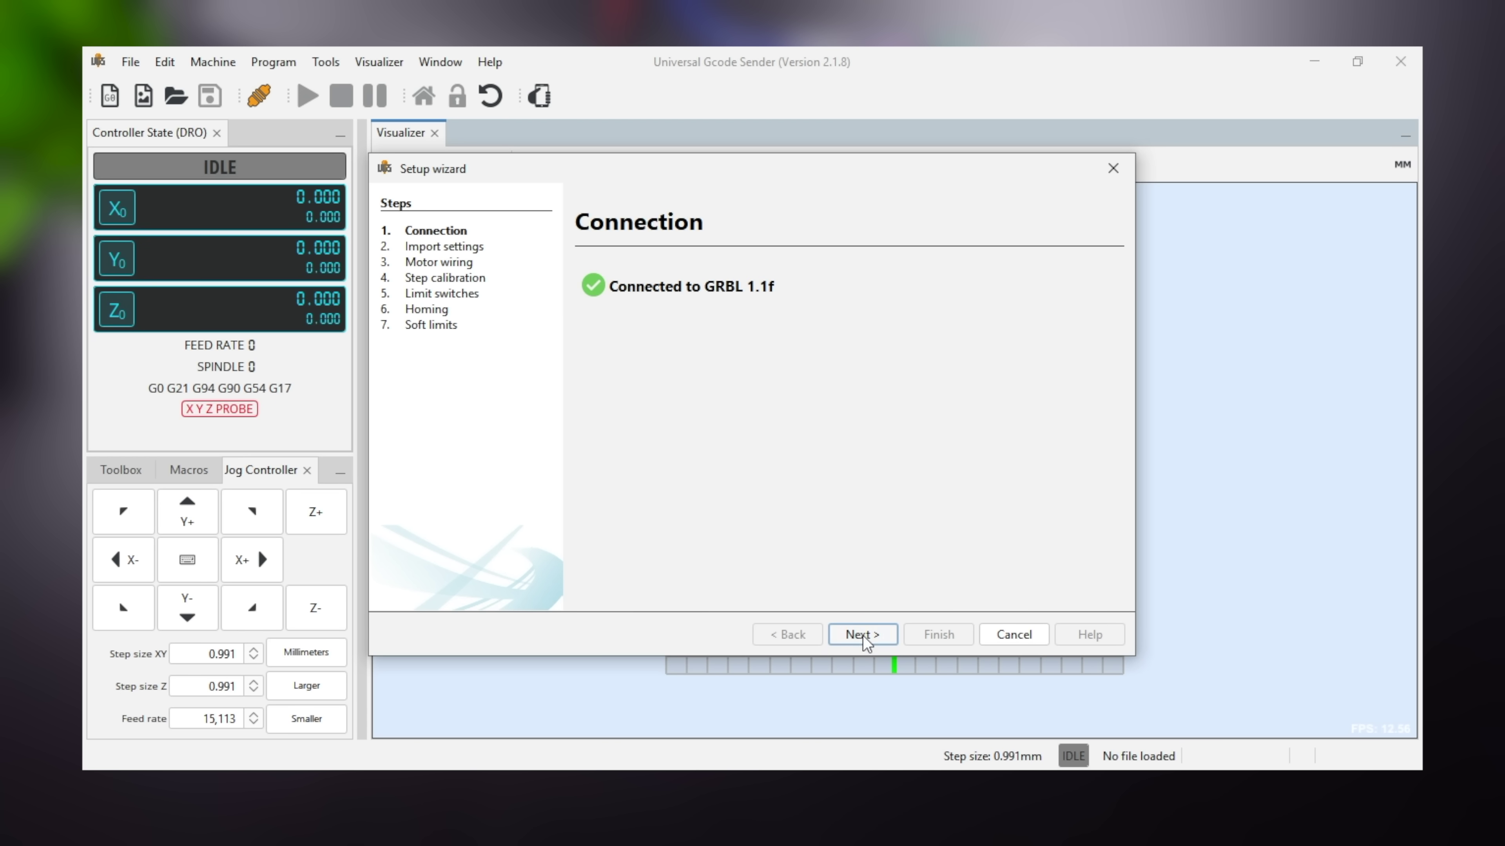
pyautogui.click(863, 636)
pyautogui.click(864, 636)
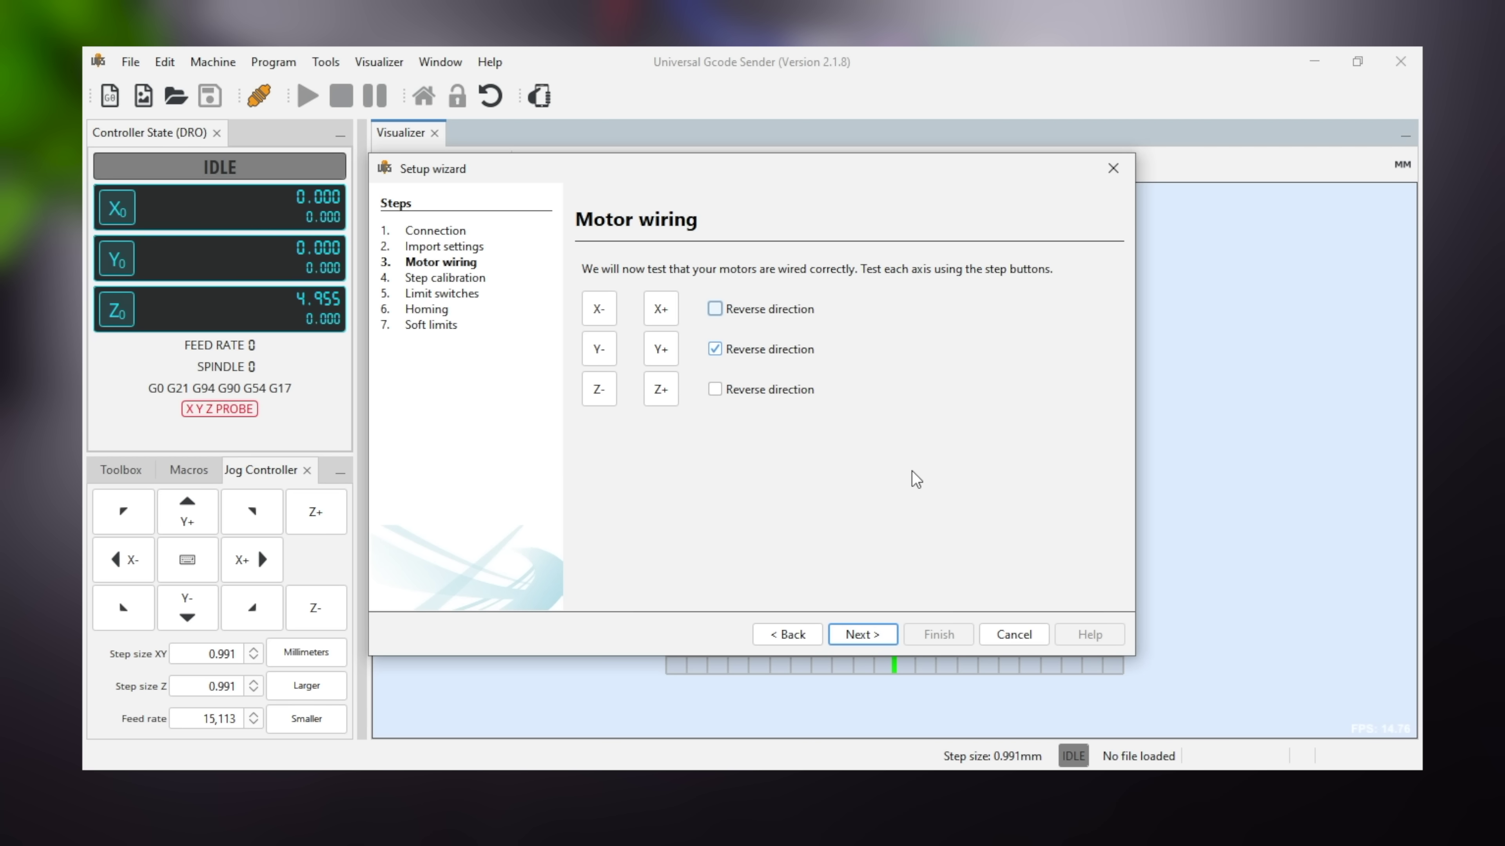
# On Step calibration, jog X- and Y- and reset the move counters to zero.
pyautogui.click(863, 636)
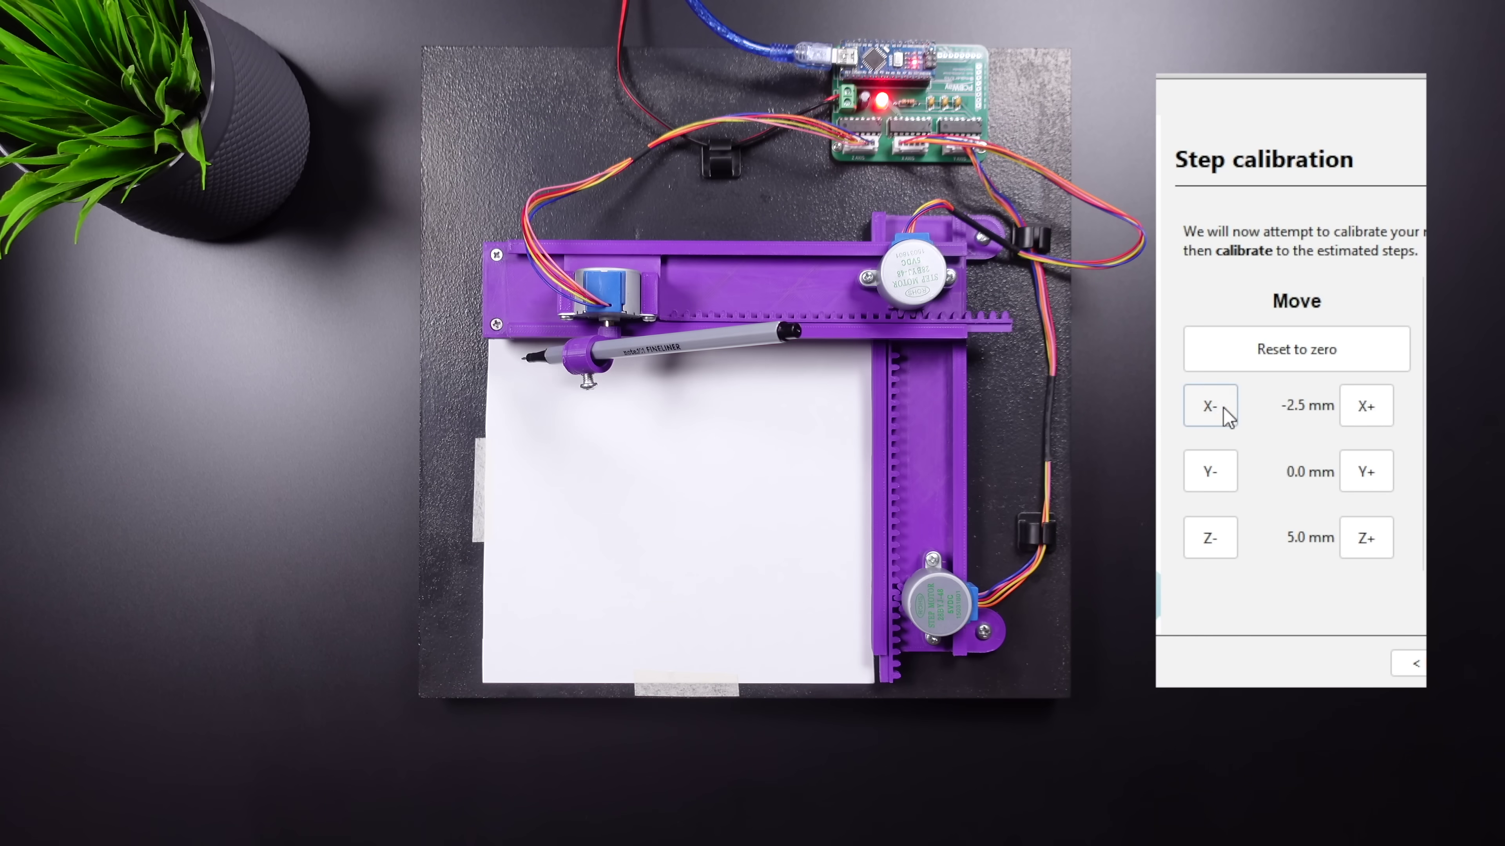
pyautogui.click(1226, 412)
pyautogui.click(1218, 409)
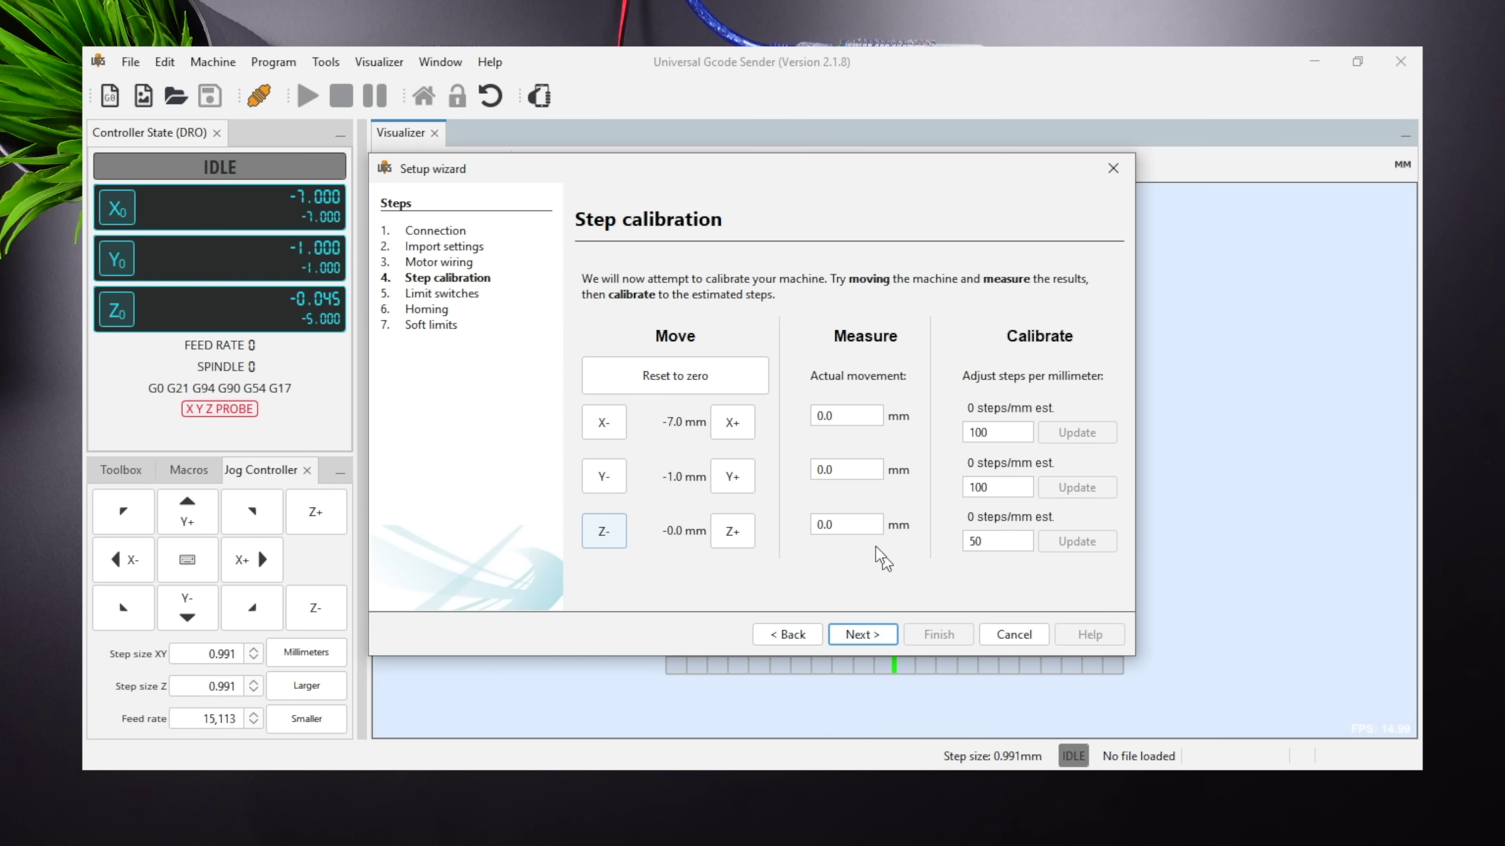
pyautogui.click(711, 384)
# Skip through the limit switches, homing and soft limits steps and finish the wizard.
pyautogui.click(863, 634)
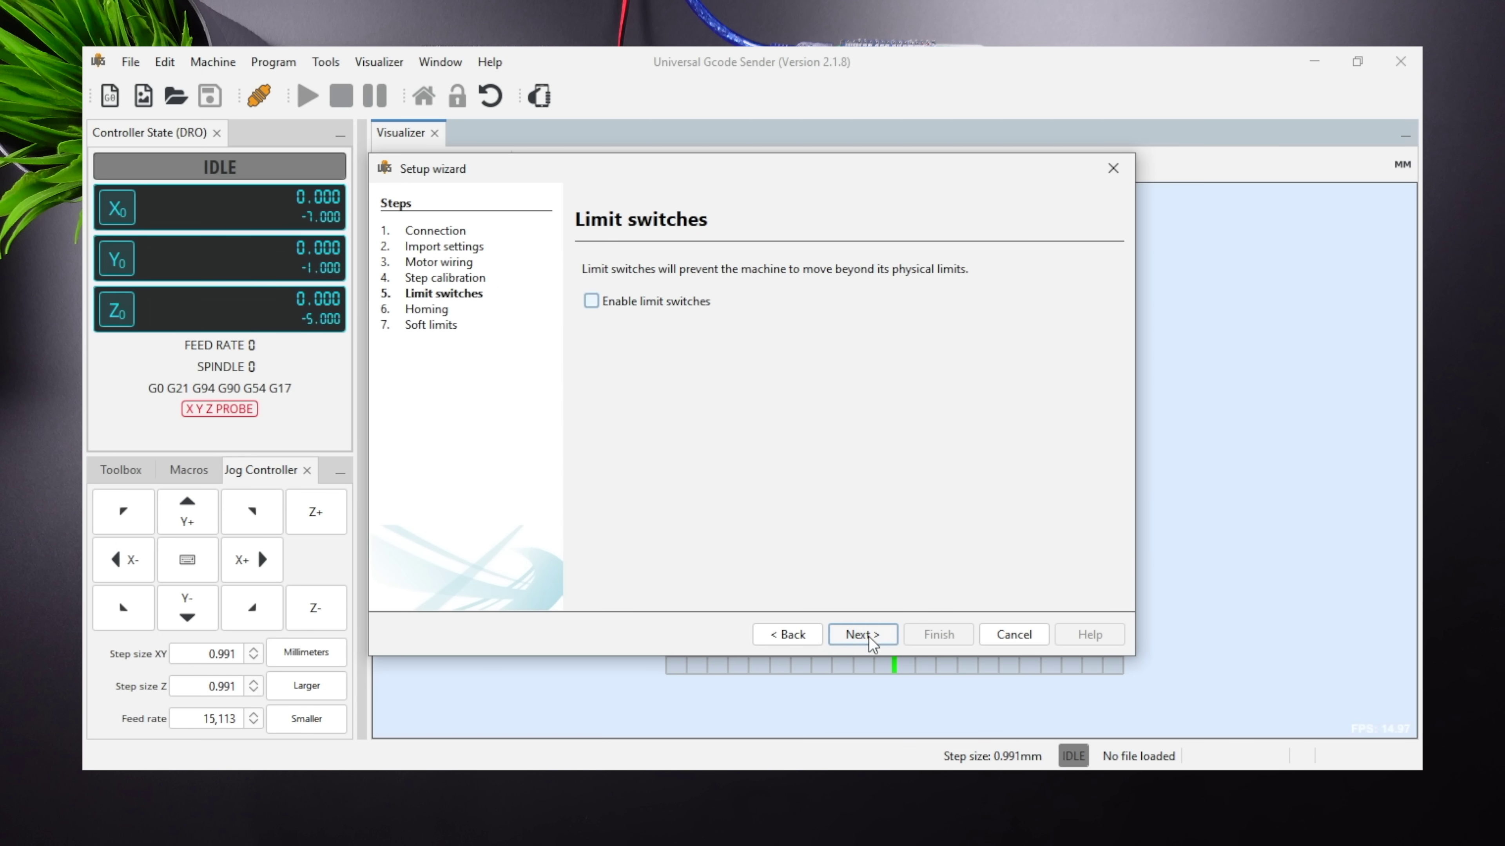
pyautogui.click(862, 634)
pyautogui.click(862, 634)
pyautogui.click(937, 634)
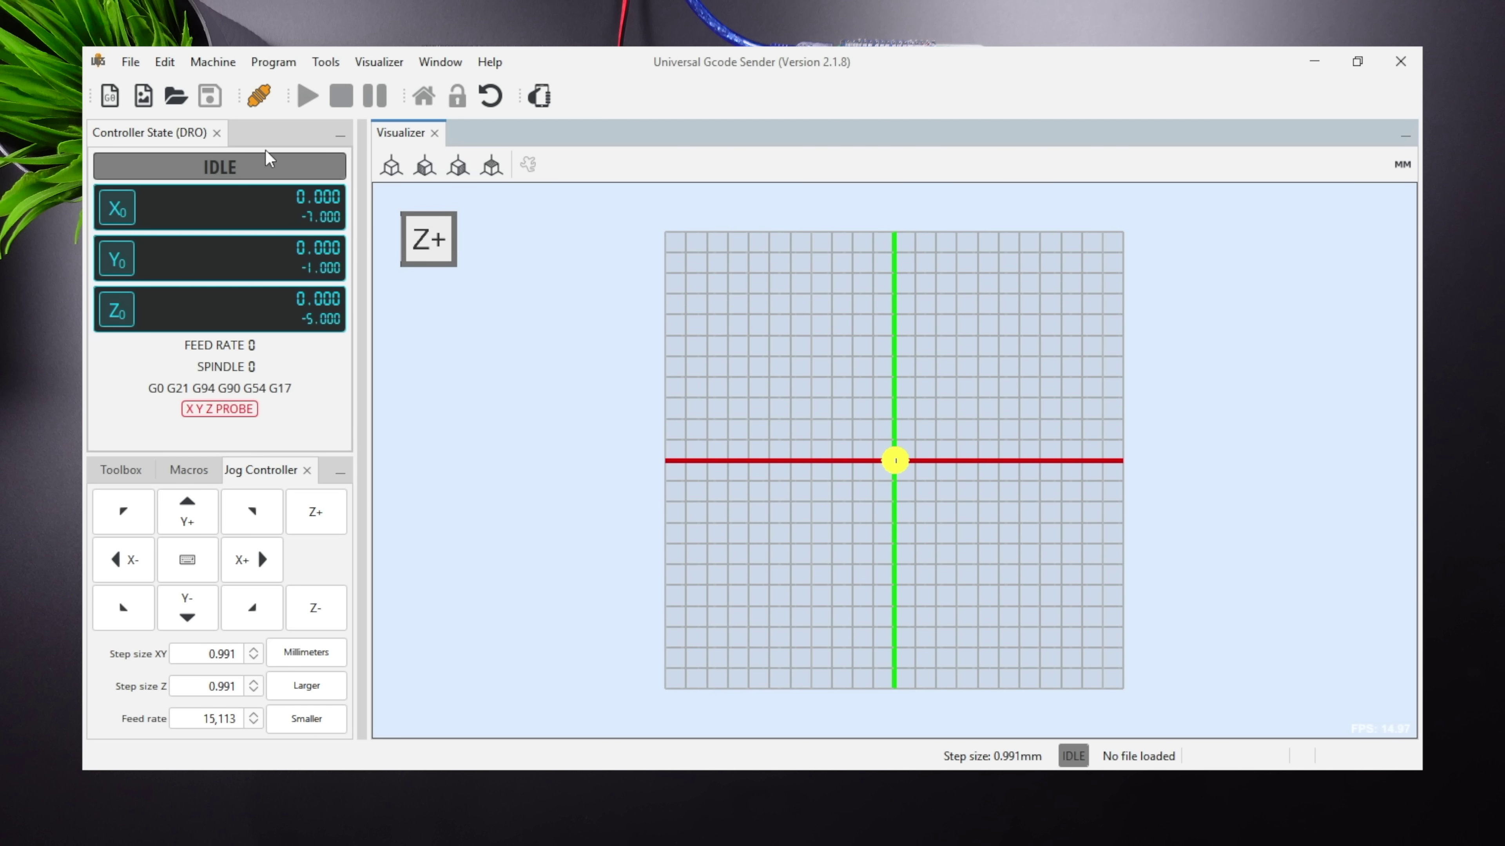
# Load dog-001.gcode, check the jog step sizes, open the Toolbox, and start sending it.
pyautogui.click(176, 94)
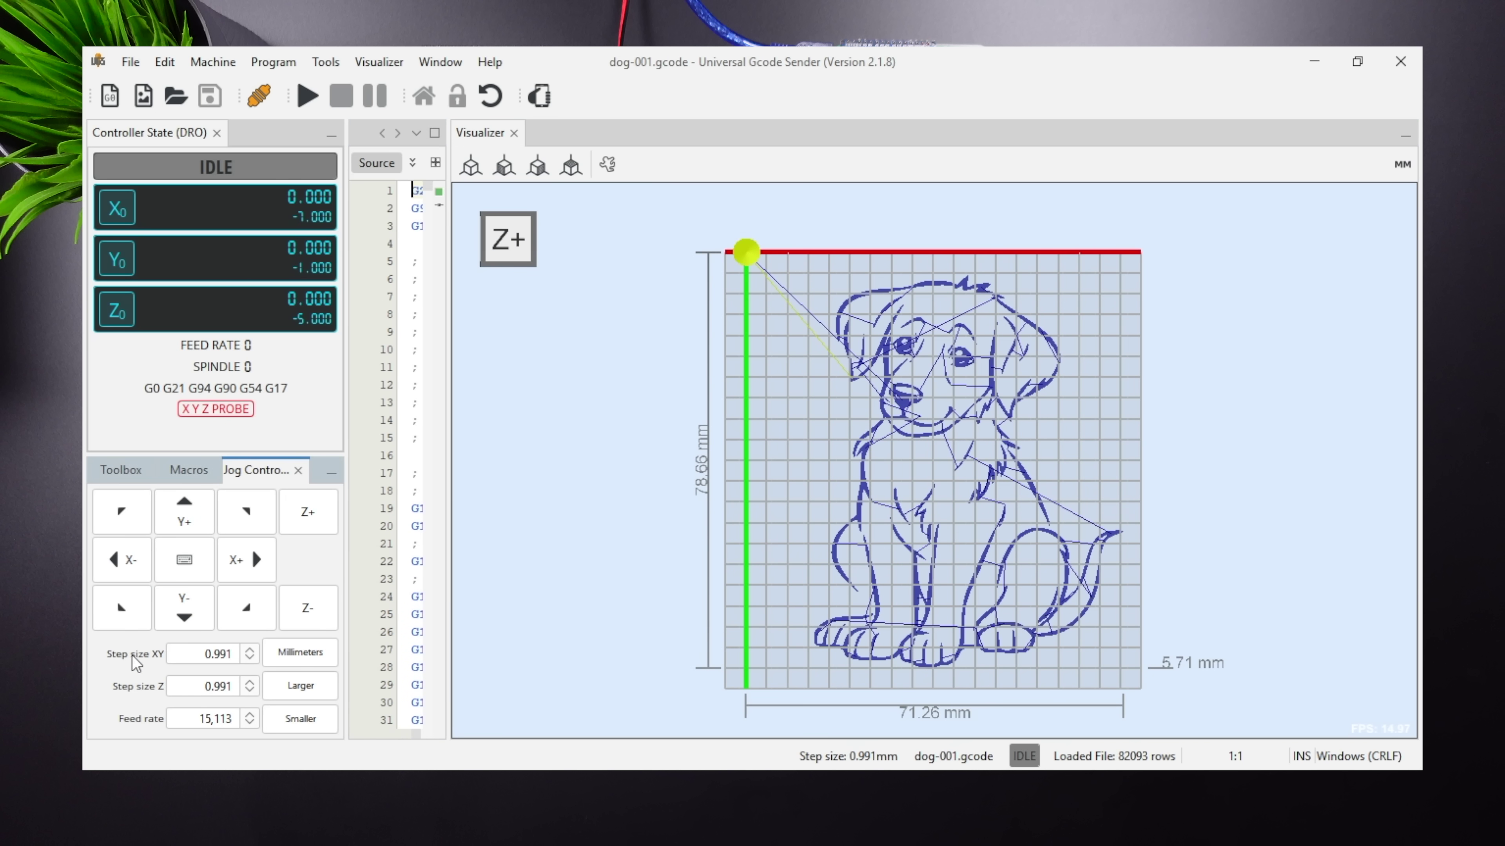
pyautogui.click(207, 718)
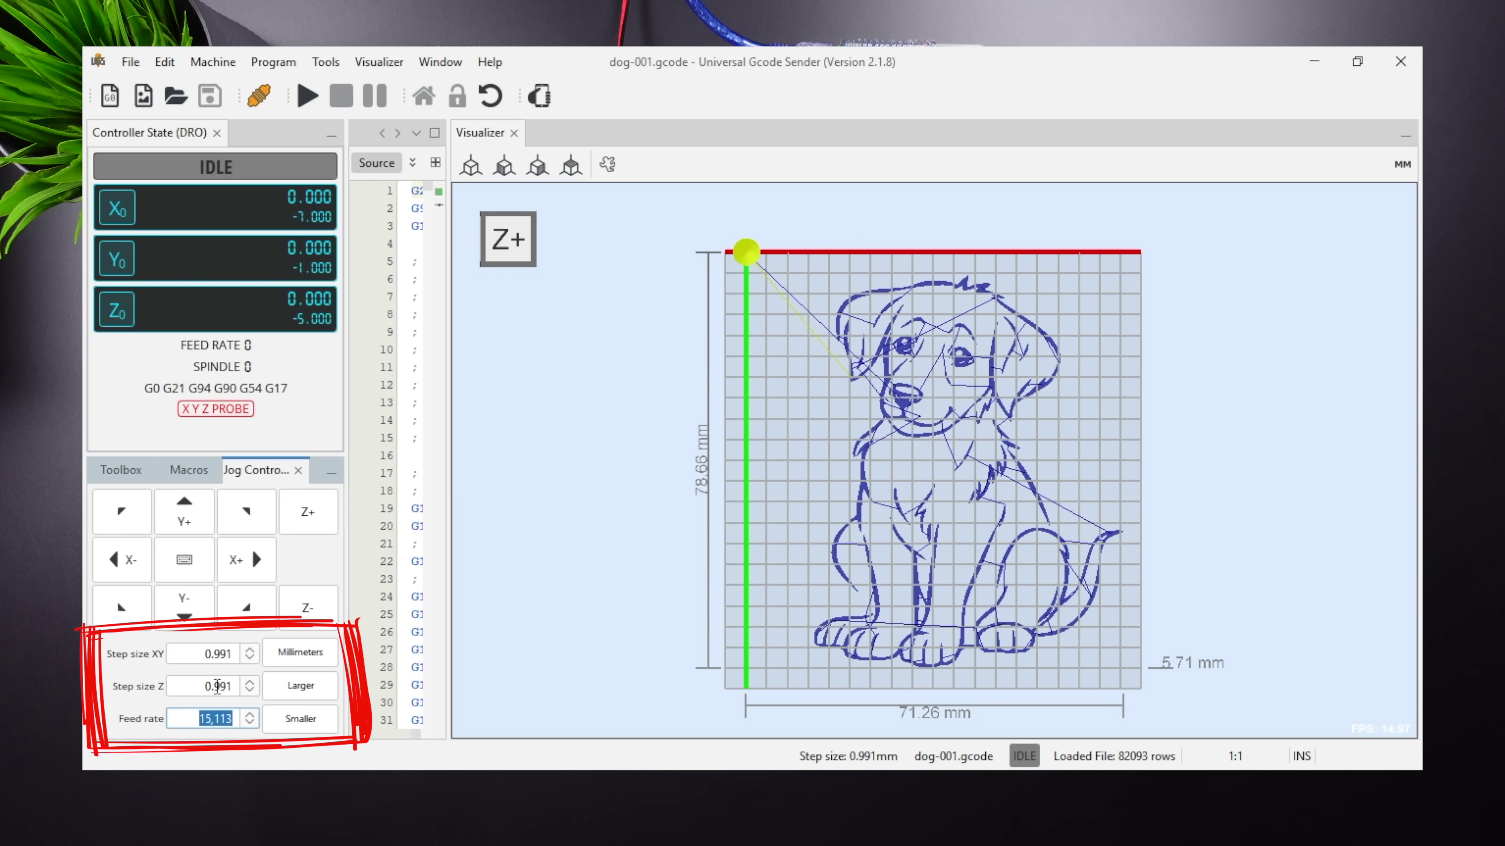
pyautogui.hotkey('shift', 'Tab')
pyautogui.hotkey('shift', 'Tab')
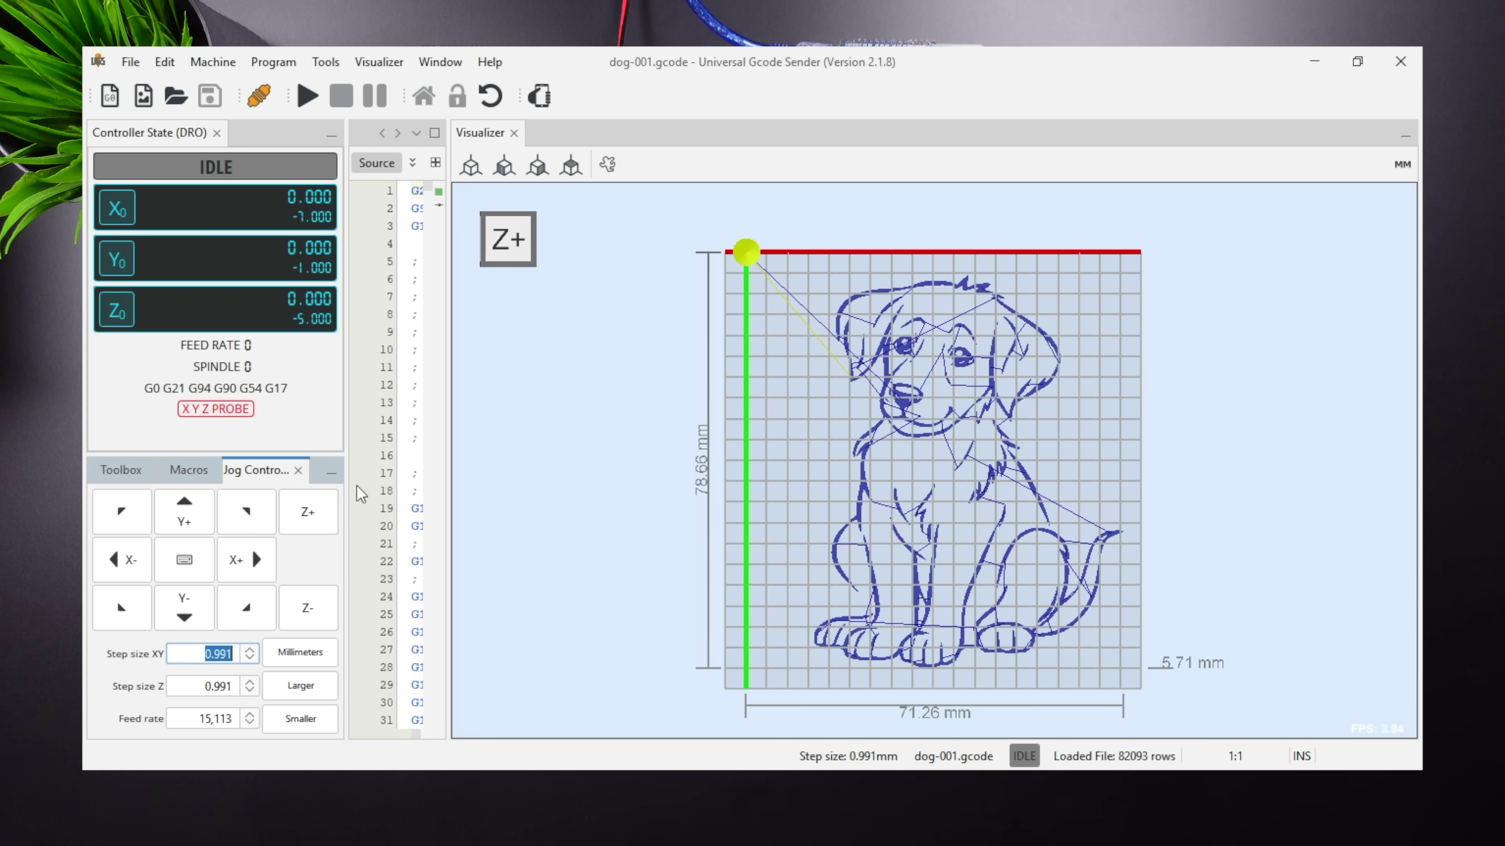
pyautogui.click(121, 470)
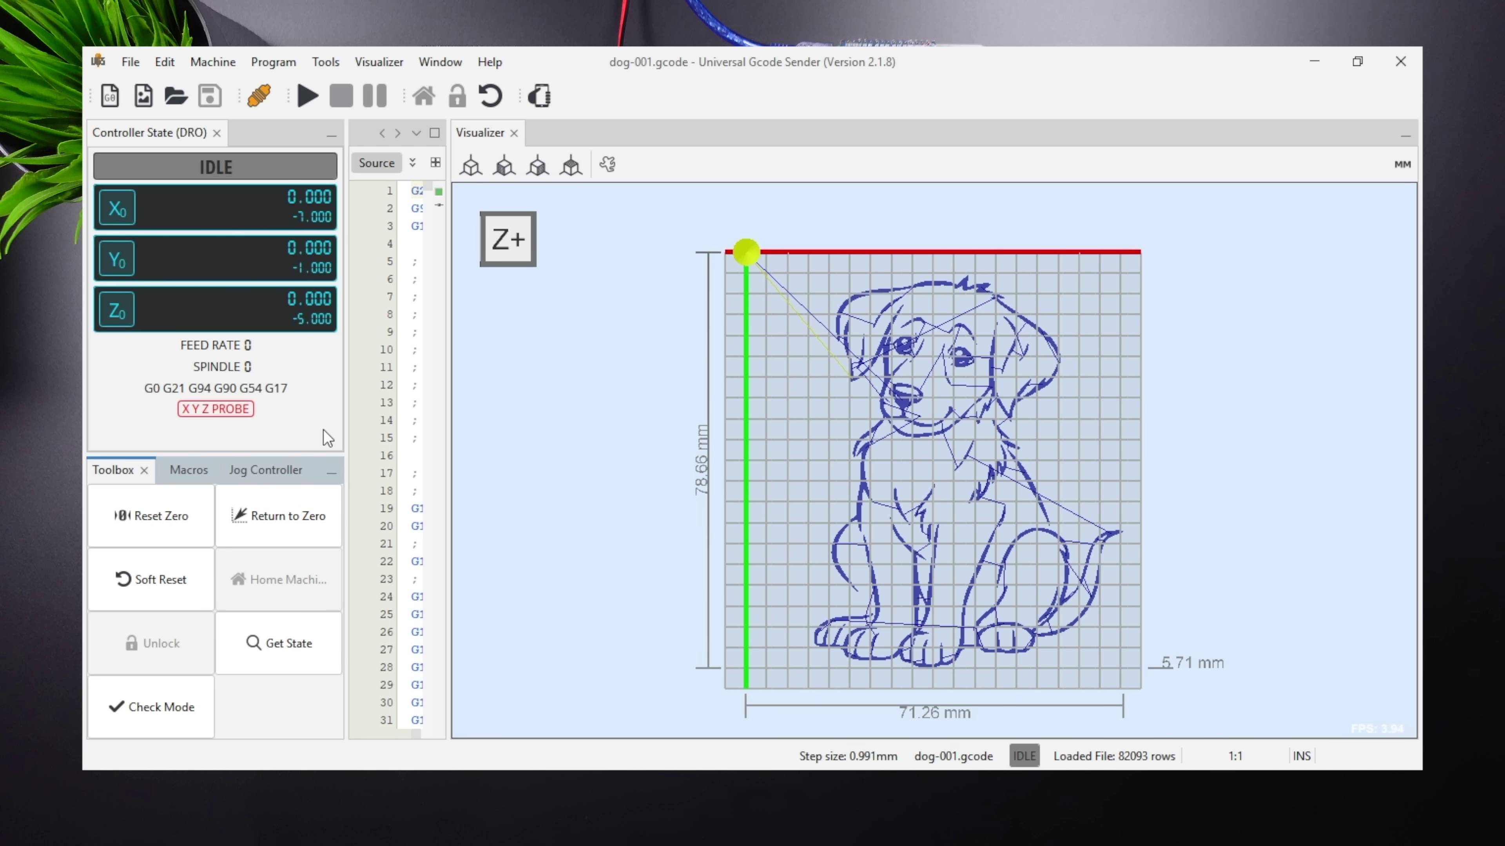
pyautogui.click(306, 97)
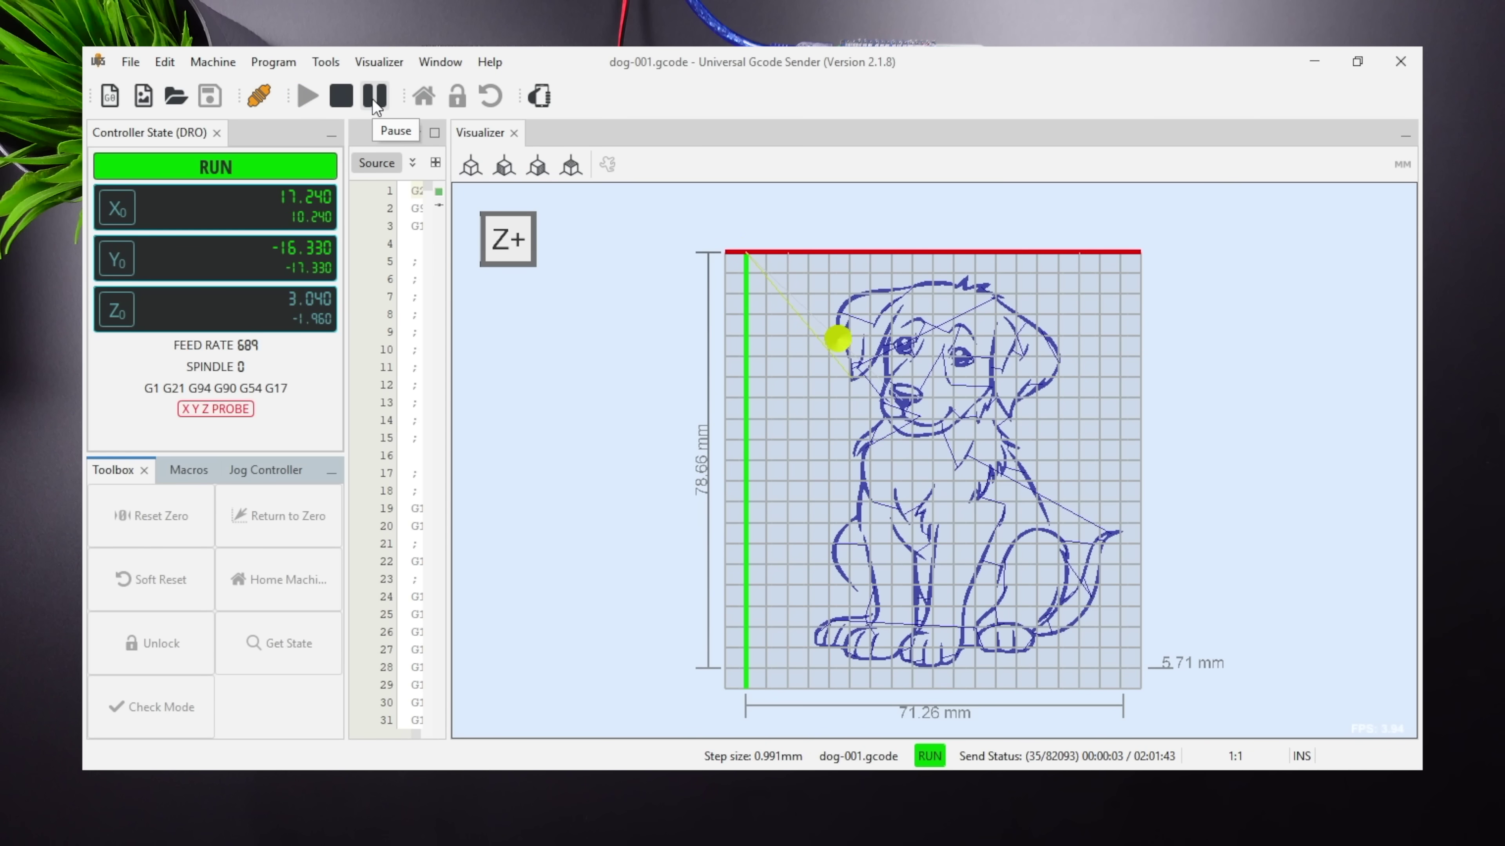